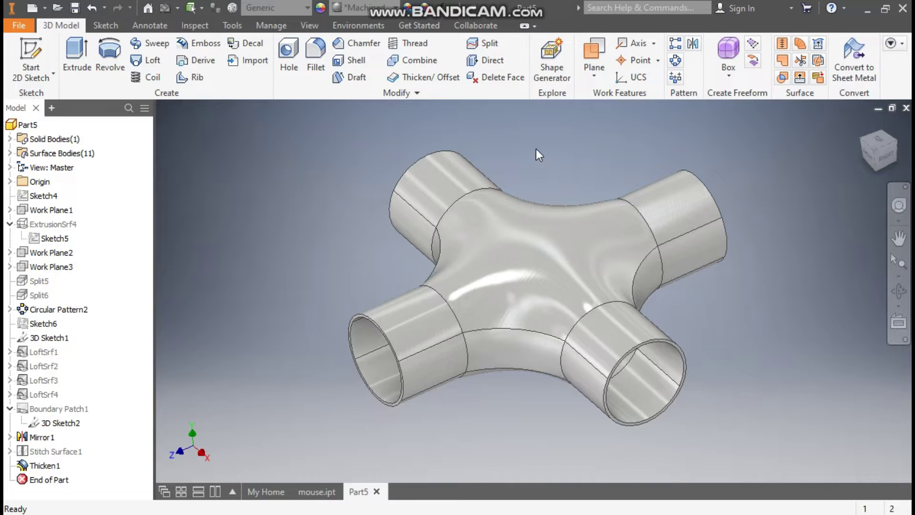
Create a new metric part from the Standard (mm).ipt template.
{"action": "left_click", "coordinate": [30, 13]}
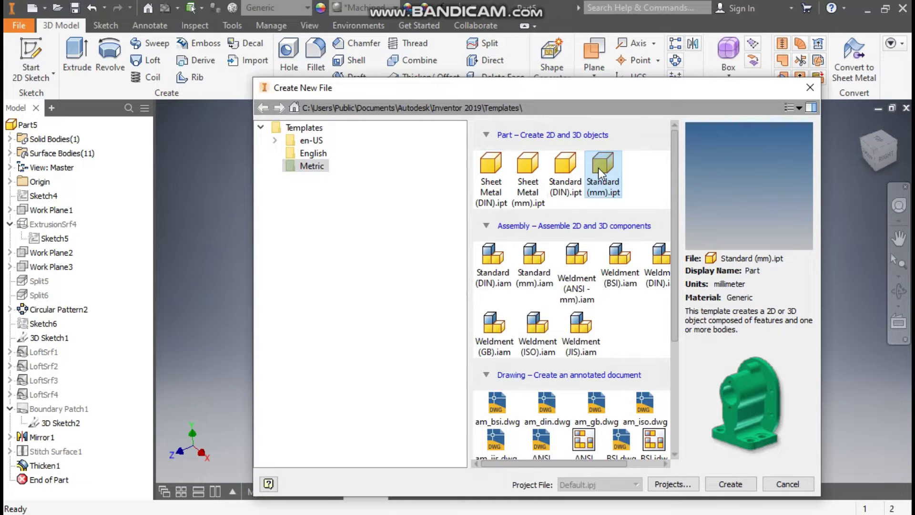
{"action": "left_click", "coordinate": [735, 483]}
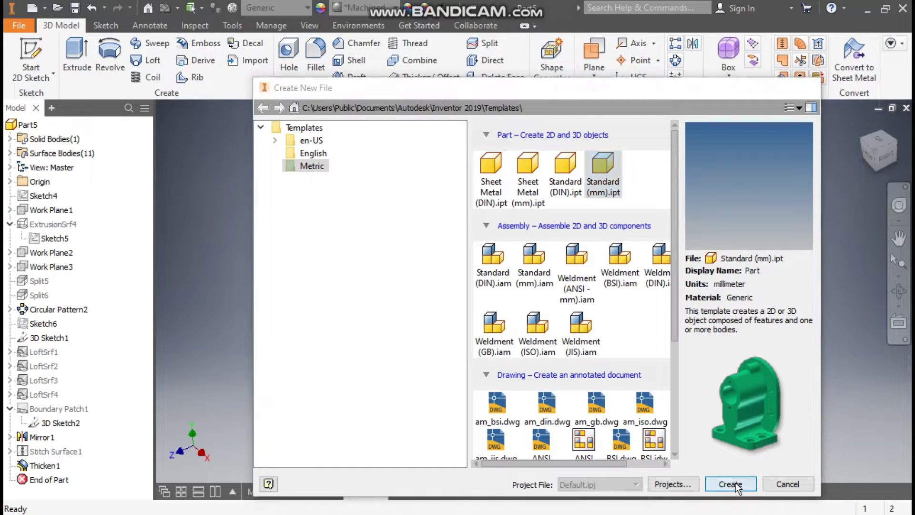
Create a work plane offset 75 mm from the origin YZ plane.
{"action": "left_click", "coordinate": [33, 56]}
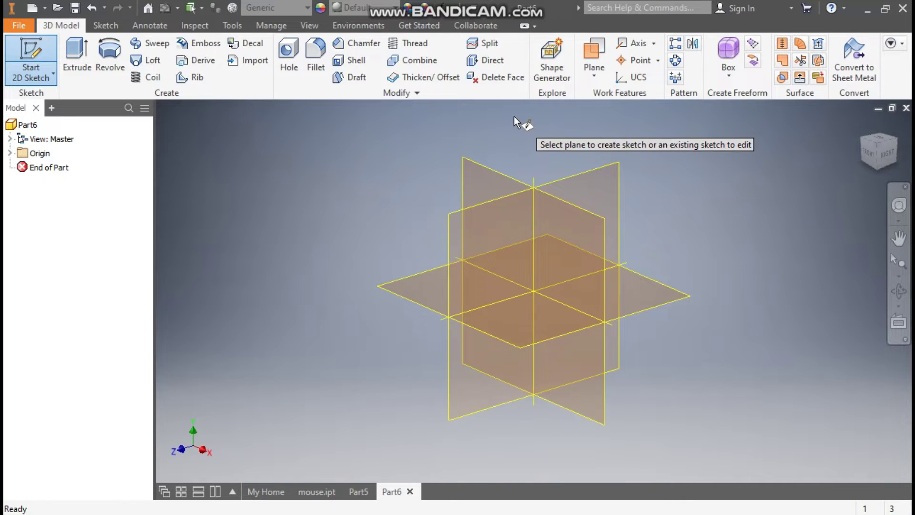
{"action": "left_click", "coordinate": [597, 76]}
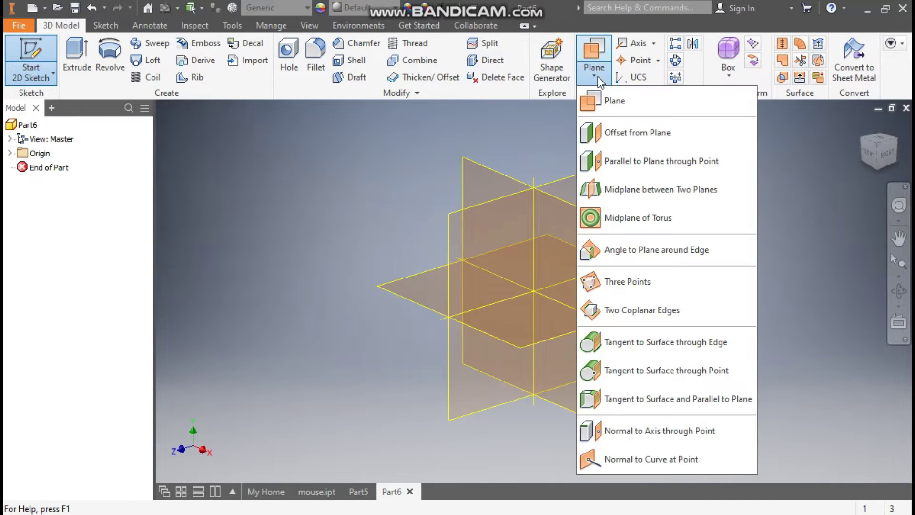
{"action": "left_click", "coordinate": [620, 132]}
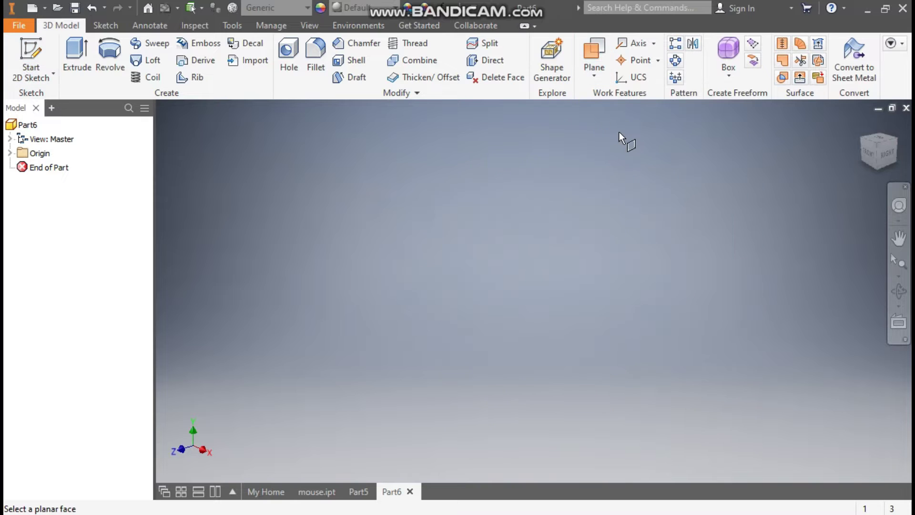
{"action": "left_click", "coordinate": [10, 153]}
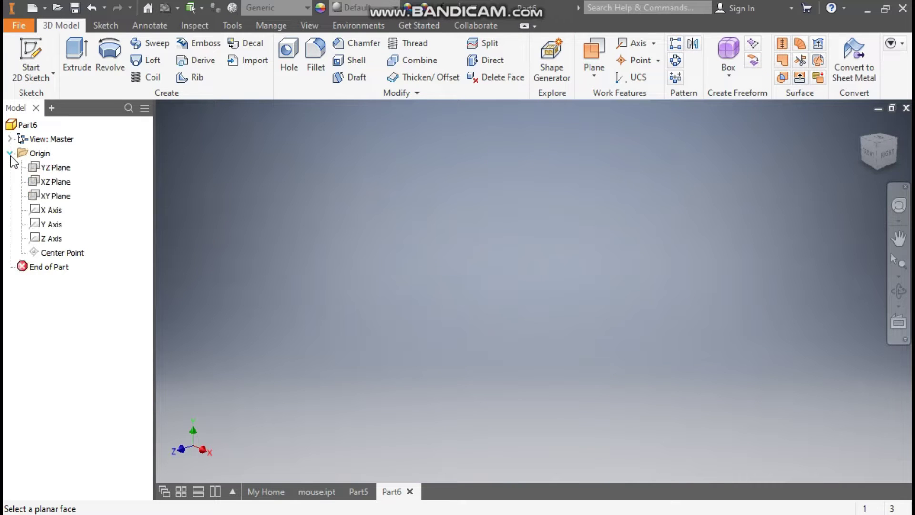
{"action": "left_click", "coordinate": [59, 168]}
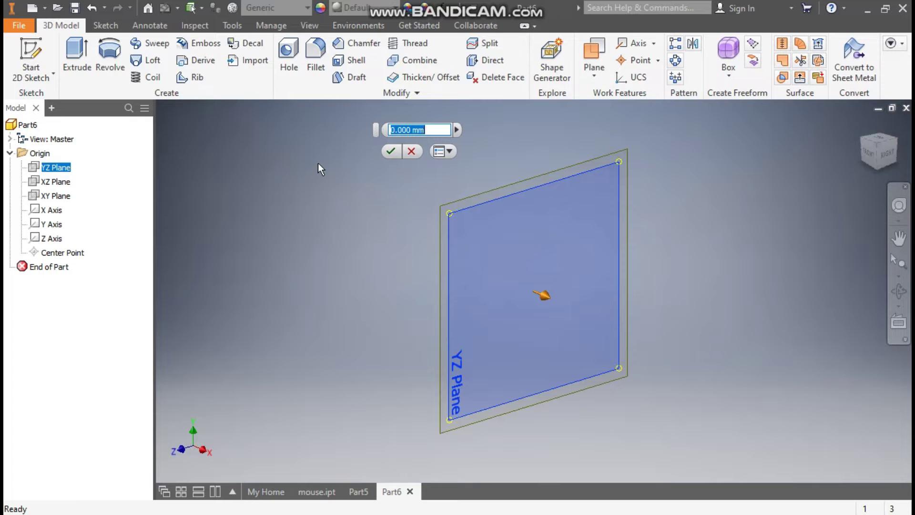
{"action": "type", "text": "75"}
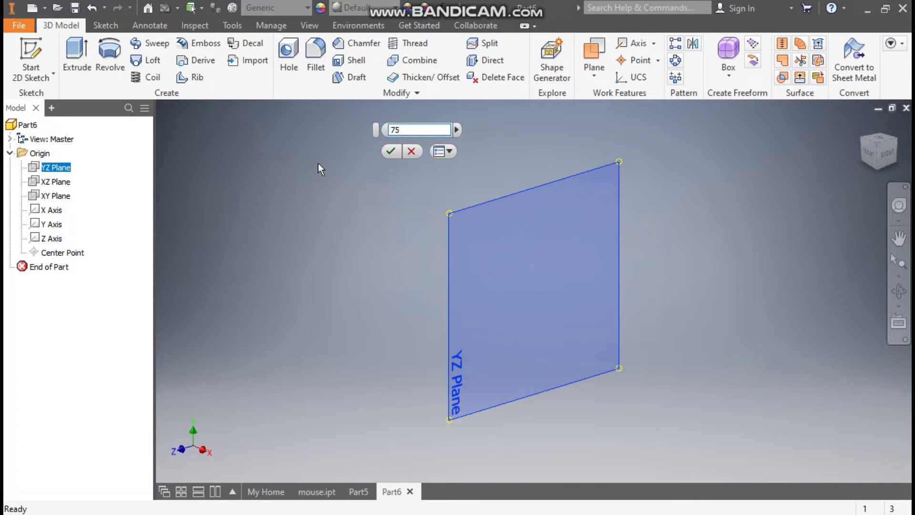
{"action": "scroll", "coordinate": [514, 238], "scroll_direction": "up", "scroll_amount": 5}
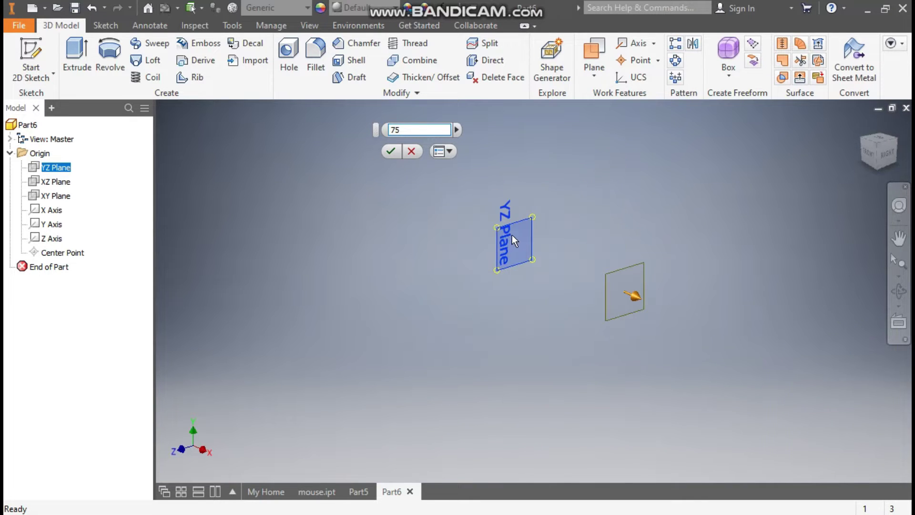
{"action": "left_click", "coordinate": [391, 148]}
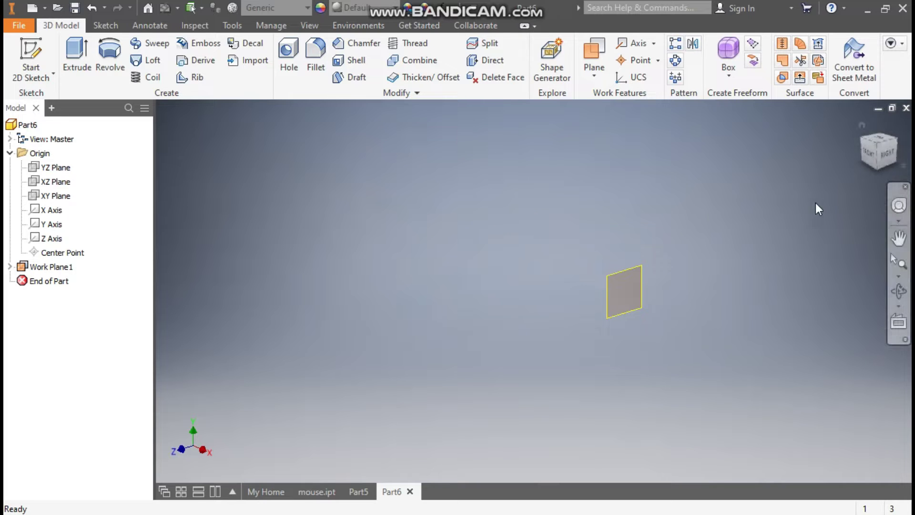
Sketch a 60 mm diameter circle centred on the origin on the offset work plane and finish the sketch.
{"action": "left_click", "coordinate": [628, 273]}
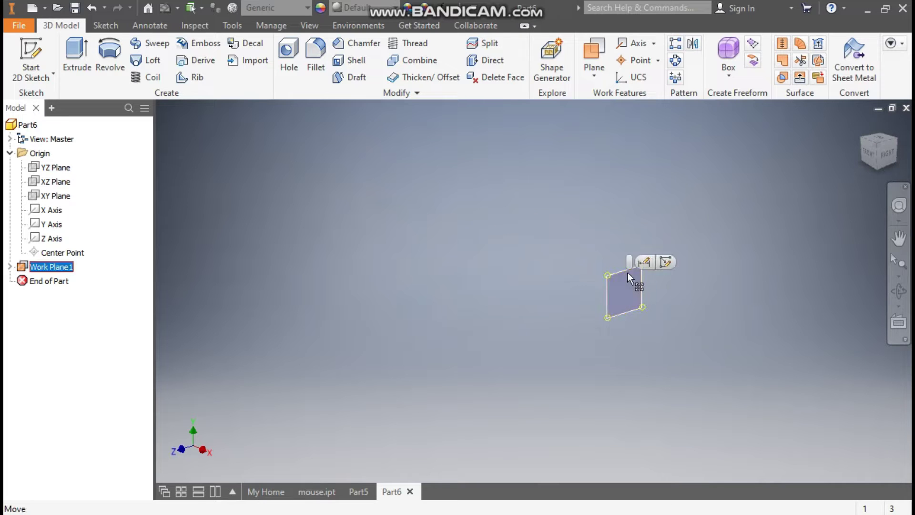
{"action": "left_click", "coordinate": [664, 263]}
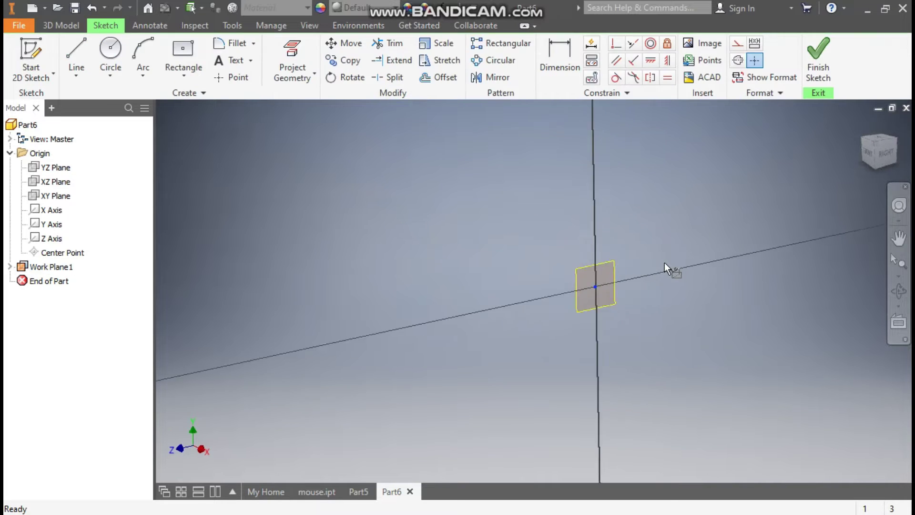
{"action": "left_click", "coordinate": [114, 53]}
{"action": "scroll", "coordinate": [572, 300], "scroll_direction": "up", "scroll_amount": 2}
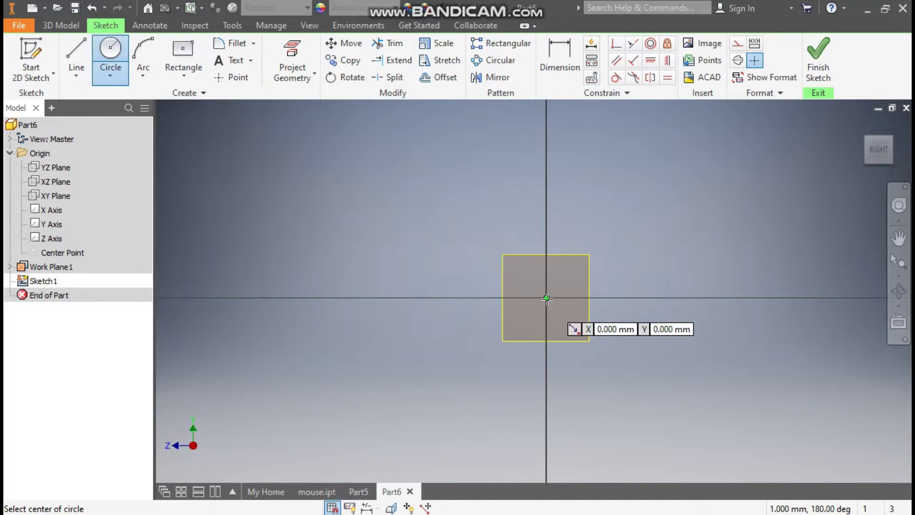
{"action": "left_click", "coordinate": [547, 298]}
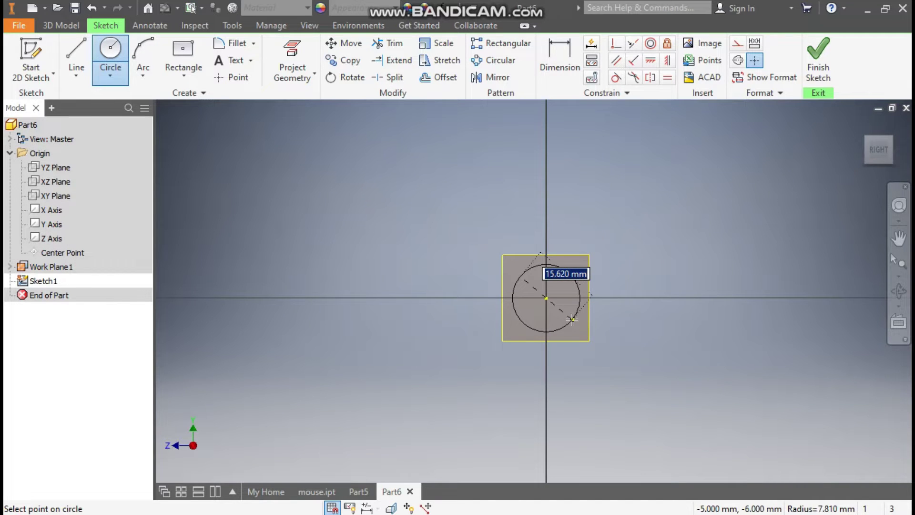
{"action": "type", "text": "60"}
{"action": "key", "text": "Return"}
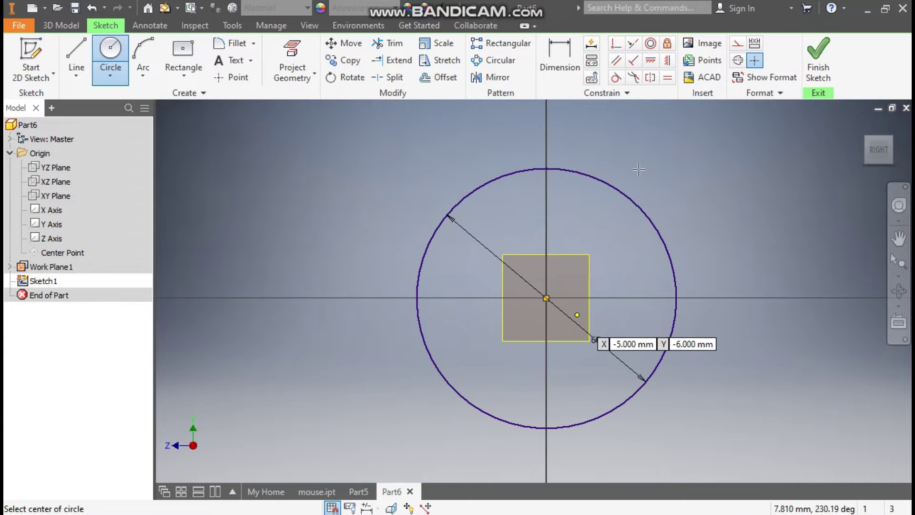
{"action": "left_click", "coordinate": [816, 53]}
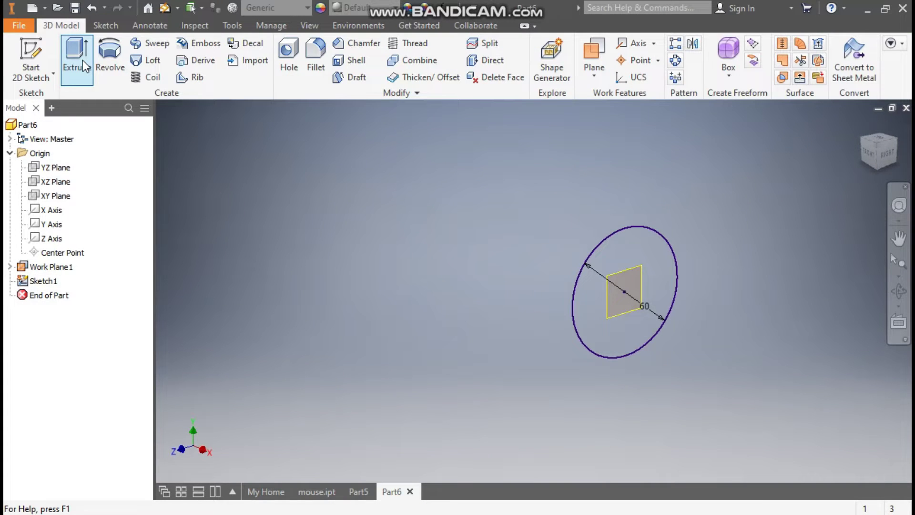
Extrude the circle as a surface to a distance of 50 mm.
{"action": "left_click", "coordinate": [82, 60]}
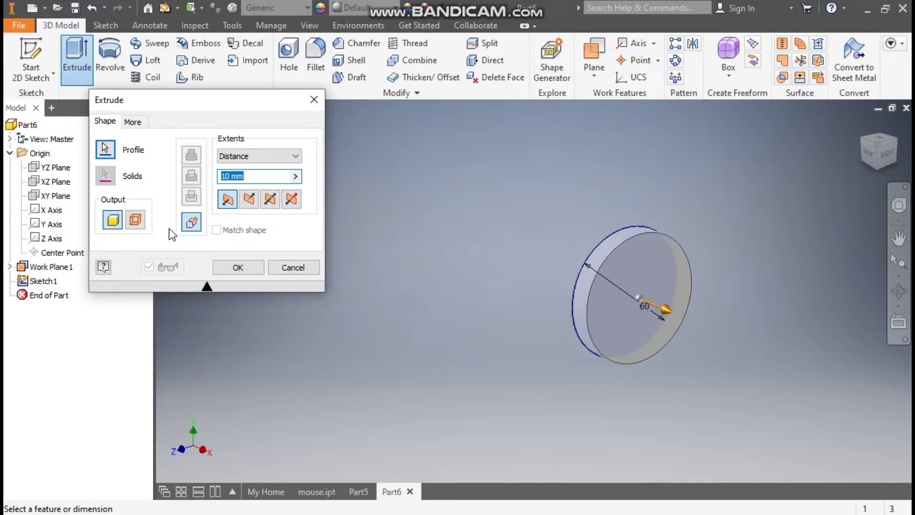
{"action": "left_click", "coordinate": [140, 224]}
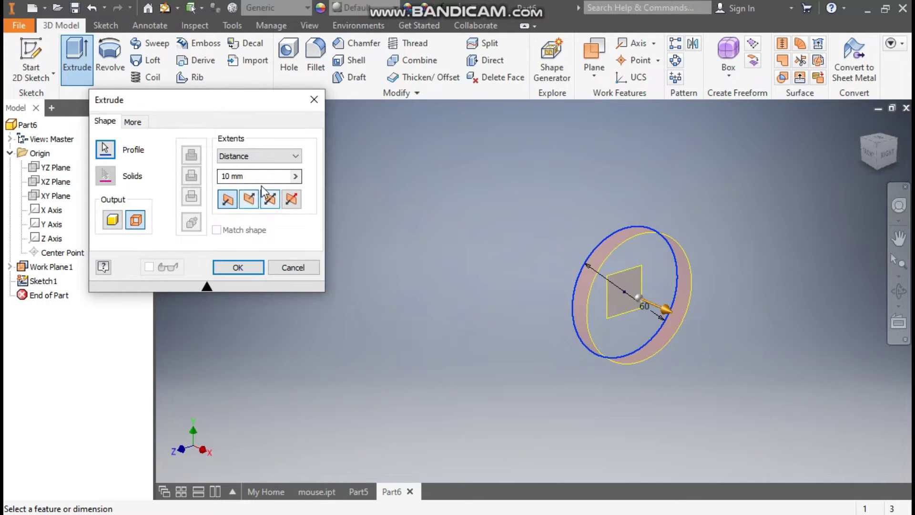
{"action": "type", "text": "50"}
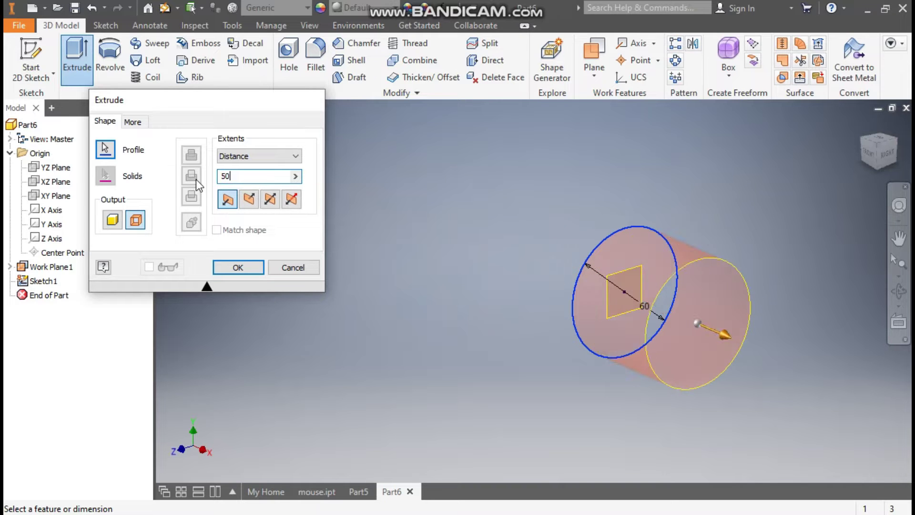
{"action": "key", "text": "Return"}
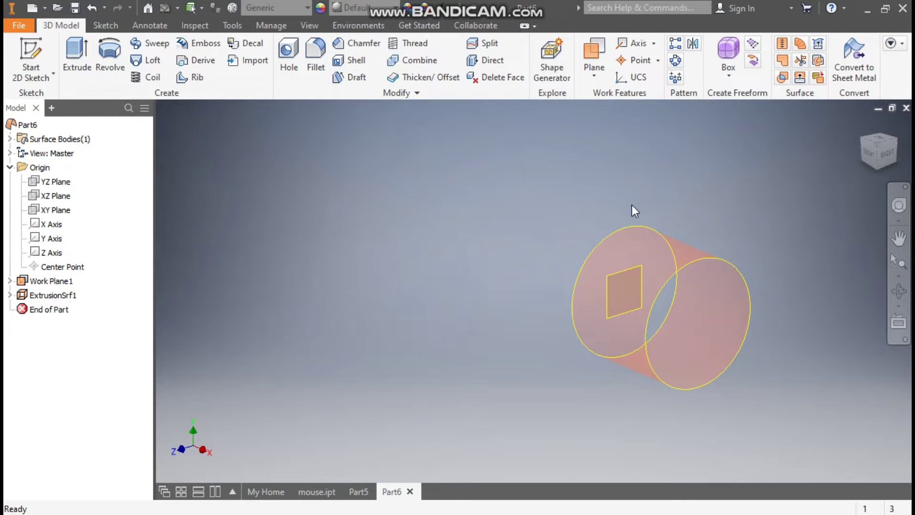
Create a work plane offset 15 mm above the origin XZ plane, cutting through the upper half of the cylinder.
{"action": "left_click", "coordinate": [357, 492]}
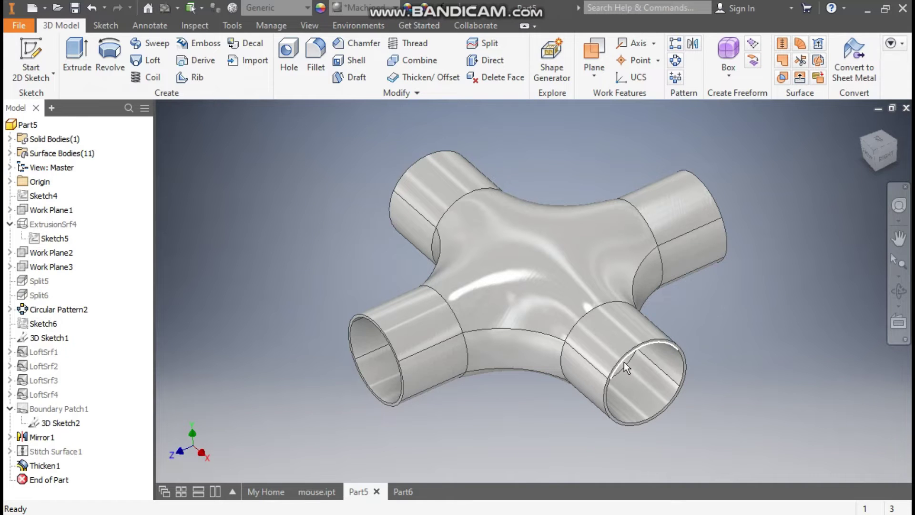
{"action": "left_click", "coordinate": [409, 489]}
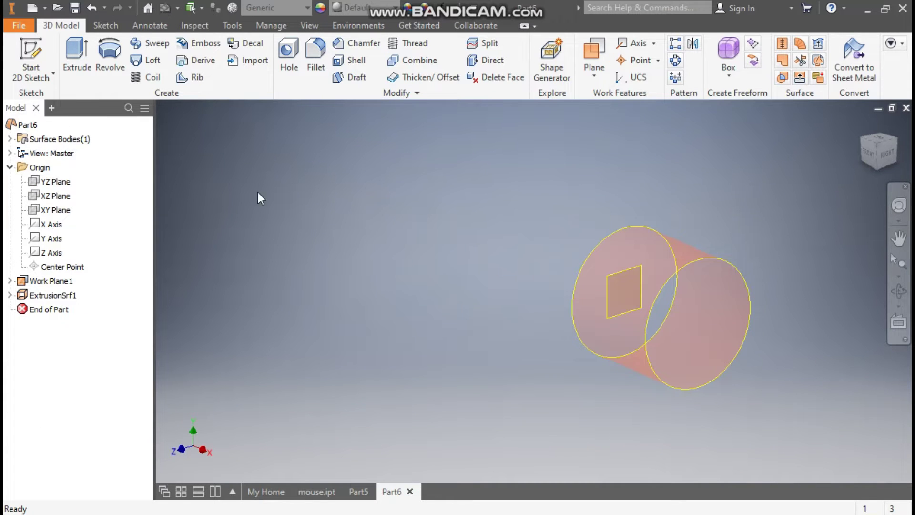
{"action": "left_click", "coordinate": [597, 73]}
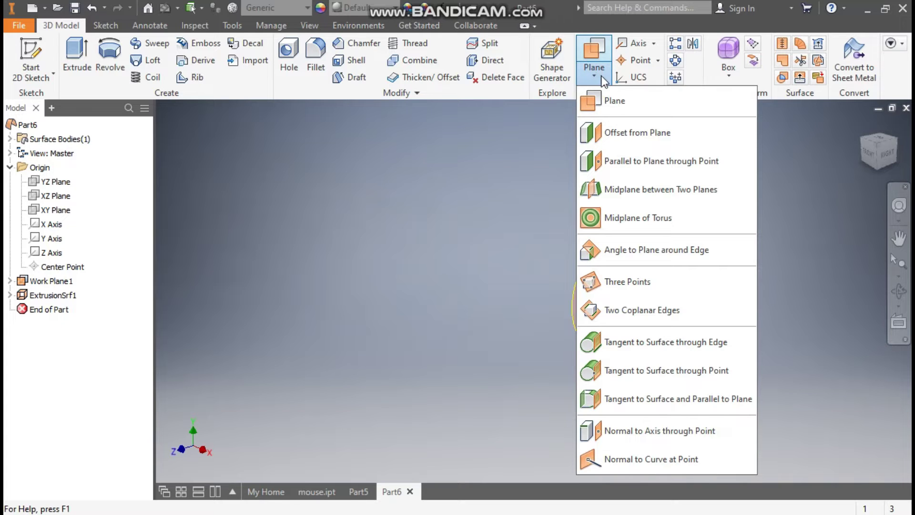
{"action": "left_click", "coordinate": [636, 133]}
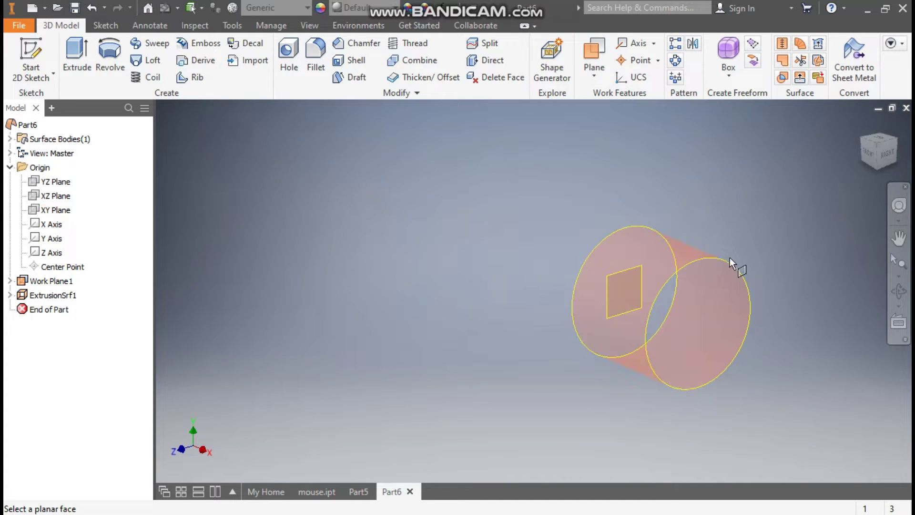
{"action": "left_click", "coordinate": [56, 197]}
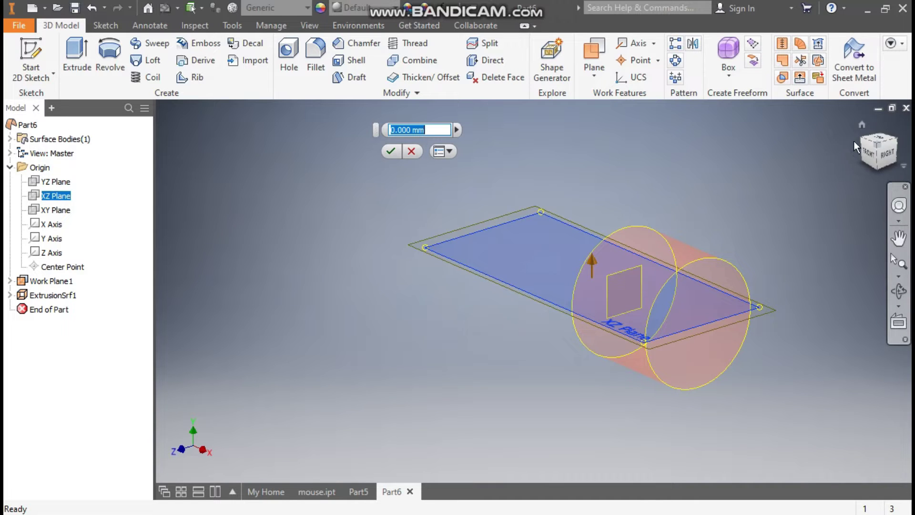
{"action": "left_click", "coordinate": [886, 152]}
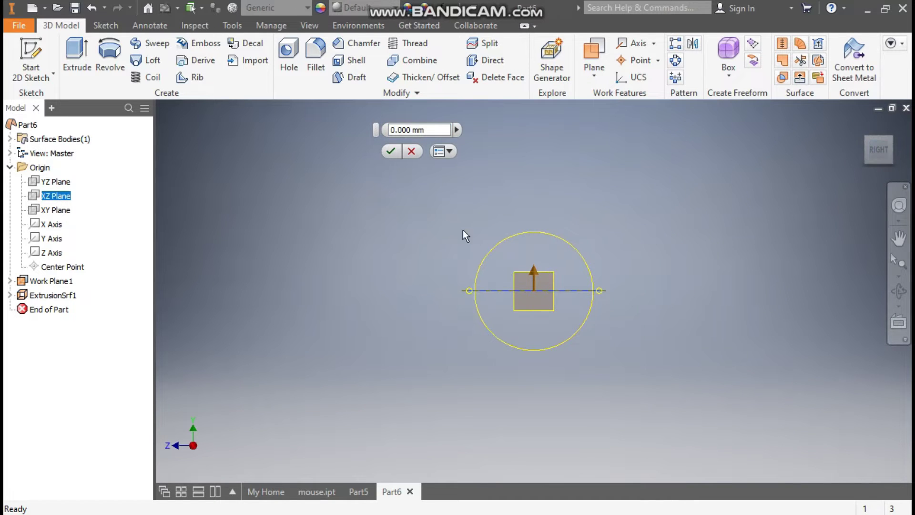
{"action": "left_click_drag", "start_coordinate": [426, 130], "coordinate": [374, 130]}
{"action": "type", "text": "15"}
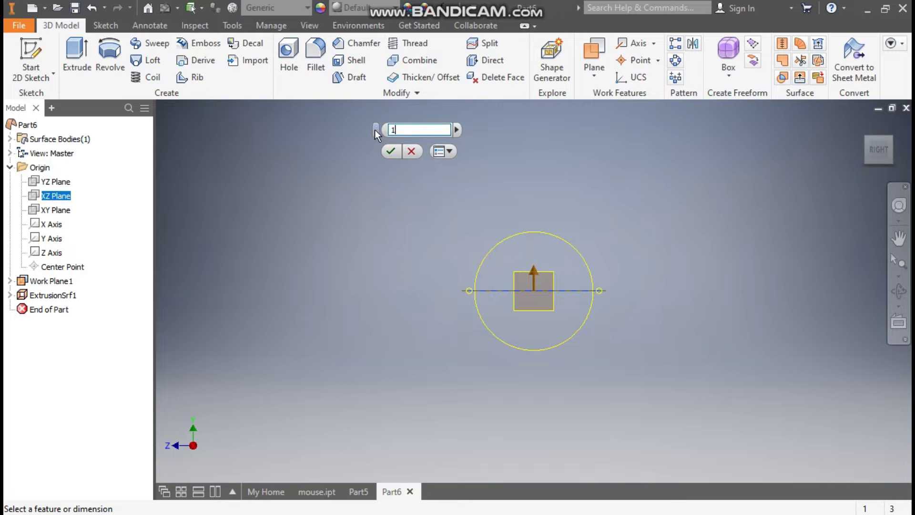
{"action": "left_click", "coordinate": [391, 151]}
{"action": "left_click", "coordinate": [868, 137]}
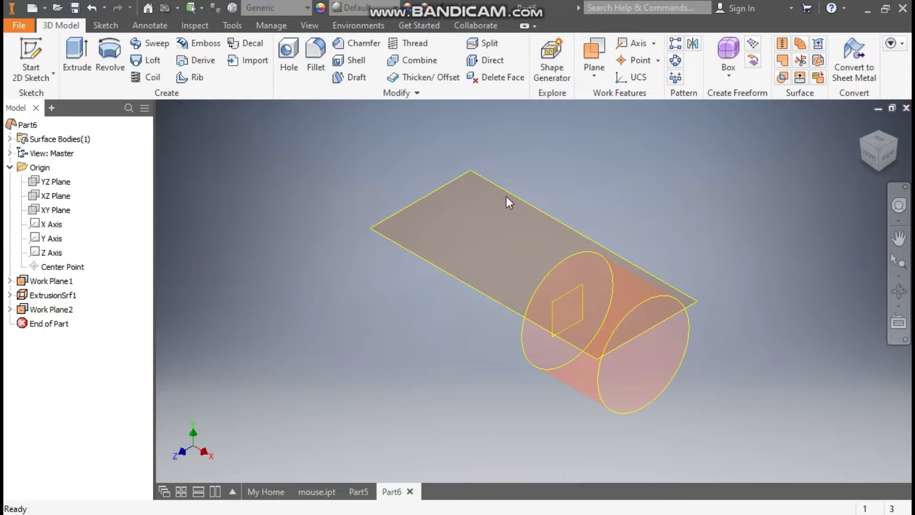
Create a second work plane offset -15 mm from the origin XZ plane, through the lower half of the cylinder.
{"action": "left_click", "coordinate": [593, 78]}
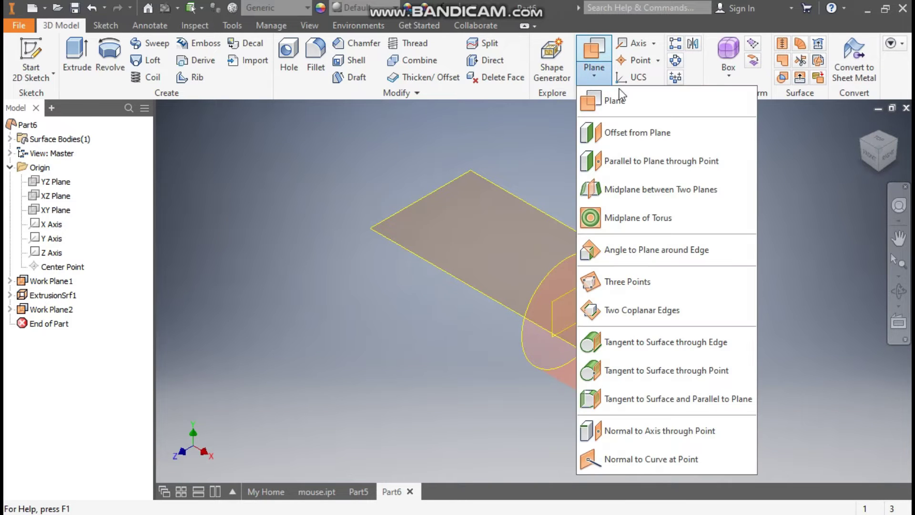
{"action": "left_click", "coordinate": [641, 128]}
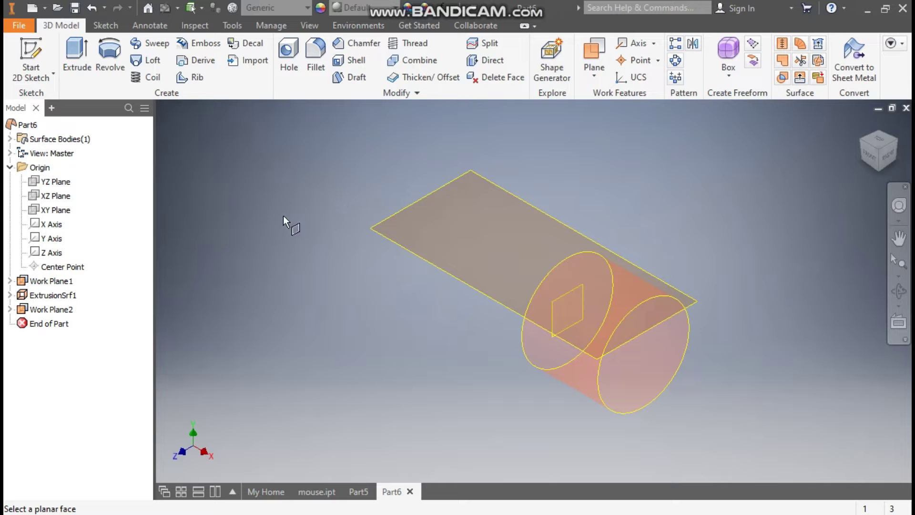
{"action": "left_click", "coordinate": [56, 196]}
{"action": "left_click_drag", "start_coordinate": [892, 162], "coordinate": [792, 279]}
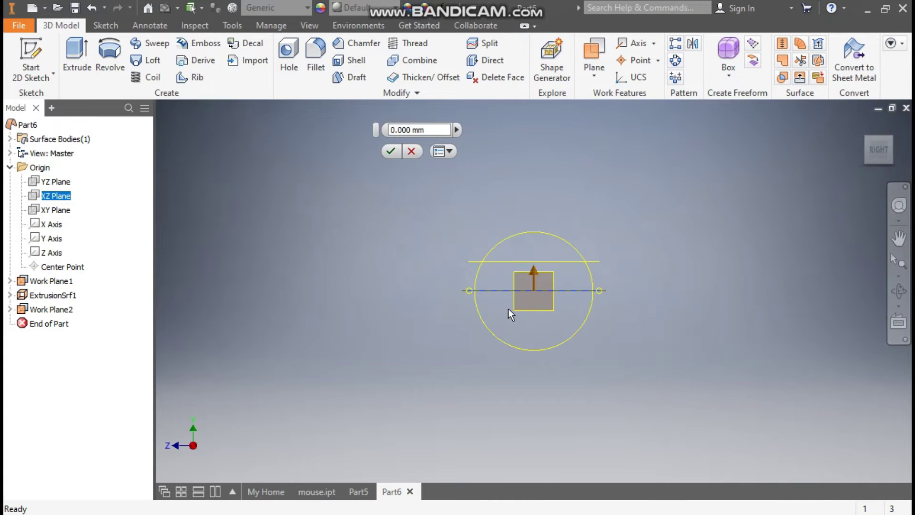
{"action": "left_click", "coordinate": [410, 129]}
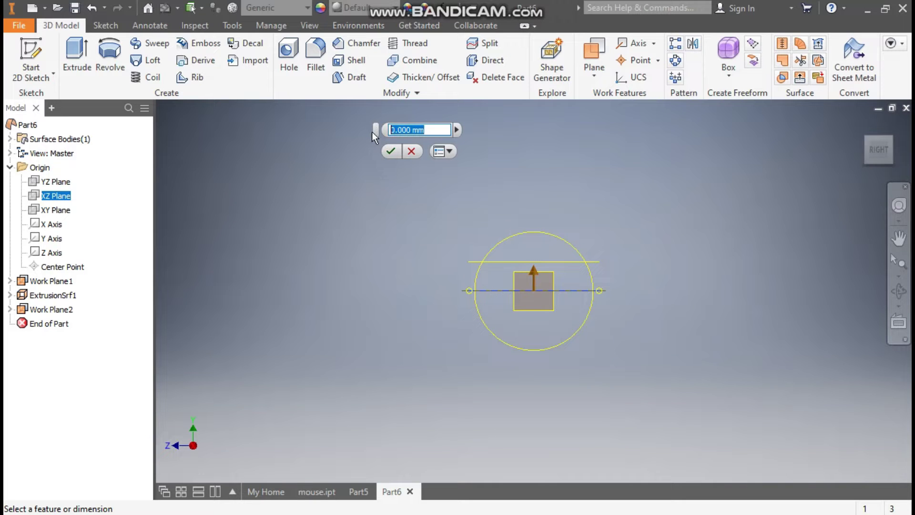
{"action": "type", "text": "-15"}
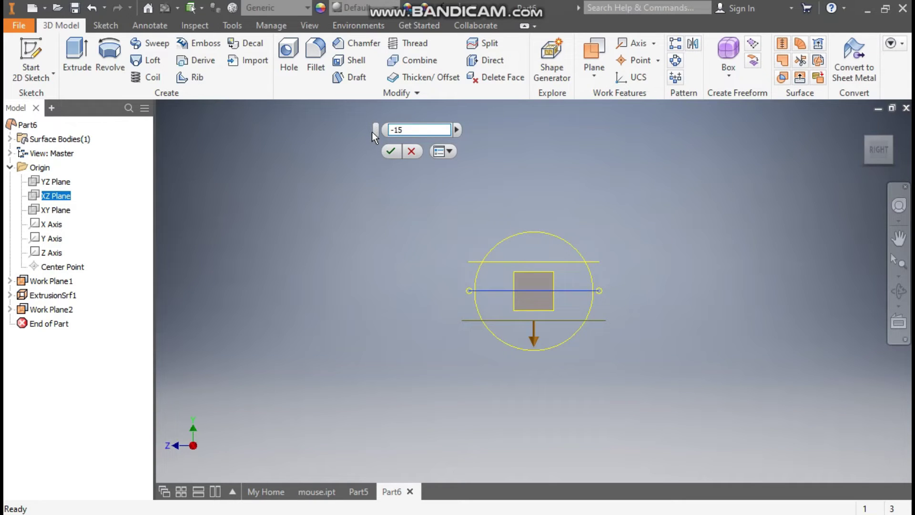
{"action": "left_click", "coordinate": [387, 152]}
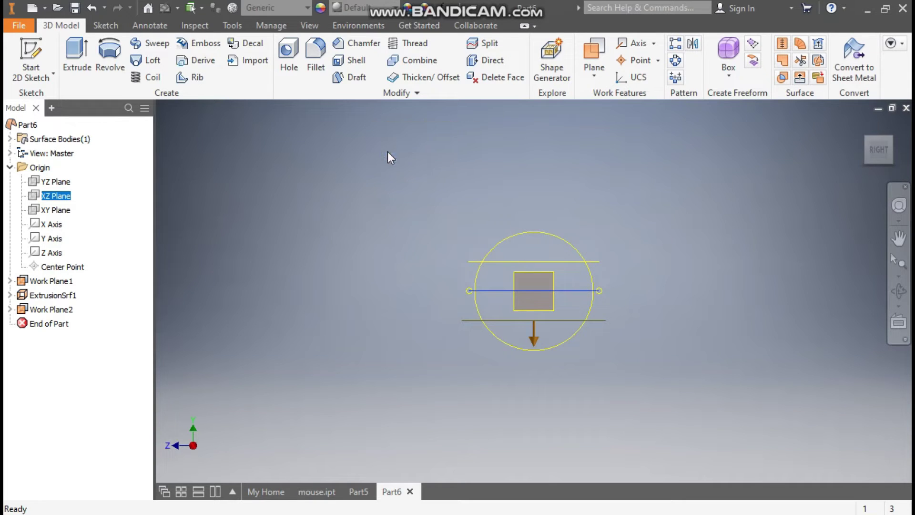
{"action": "left_click", "coordinate": [866, 138]}
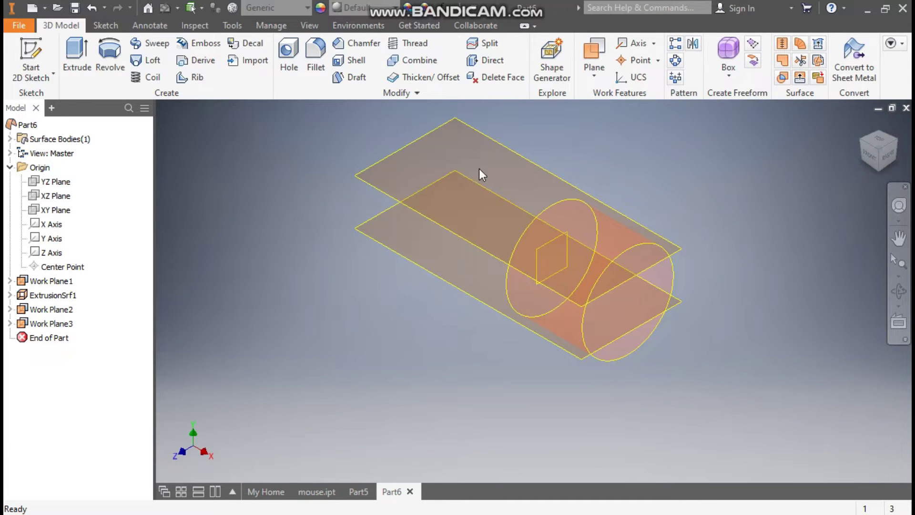
Split the cylindrical surface with the upper offset work plane as the split tool.
{"action": "left_click_drag", "start_coordinate": [479, 247], "coordinate": [458, 265]}
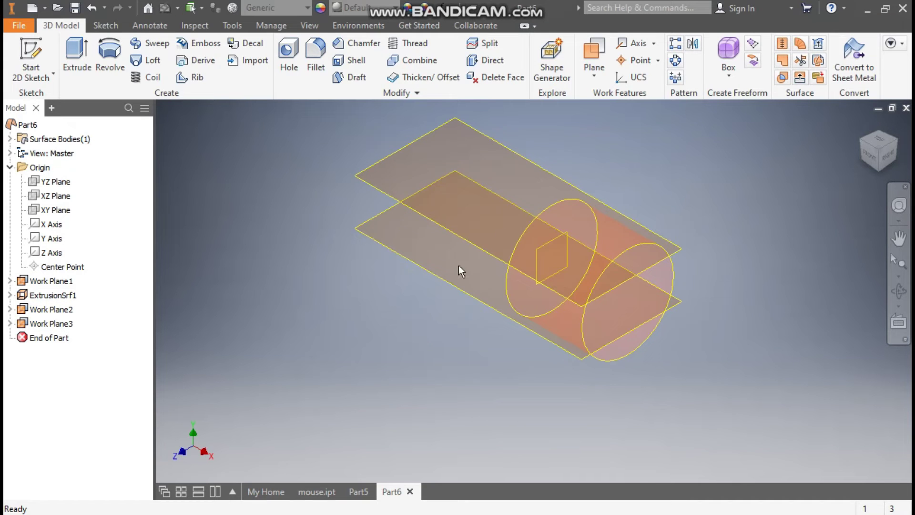
{"action": "left_click", "coordinate": [491, 43]}
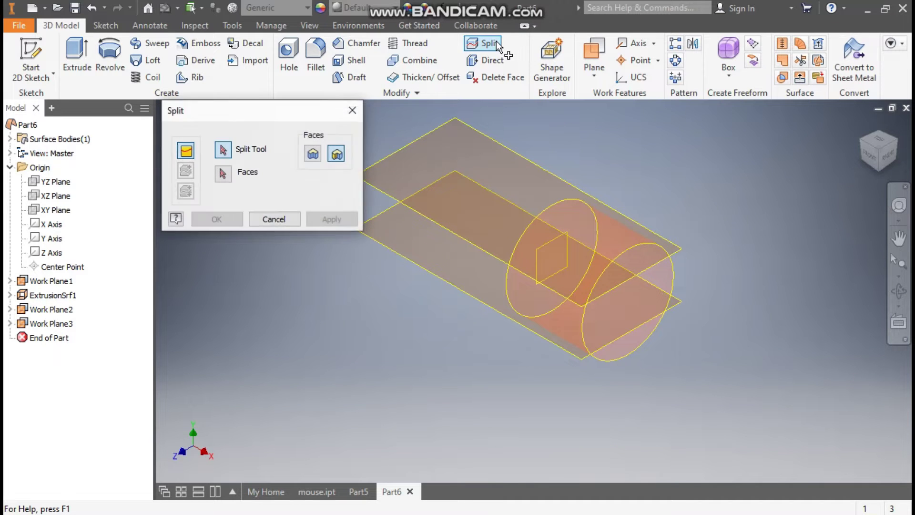
{"action": "left_click", "coordinate": [524, 160]}
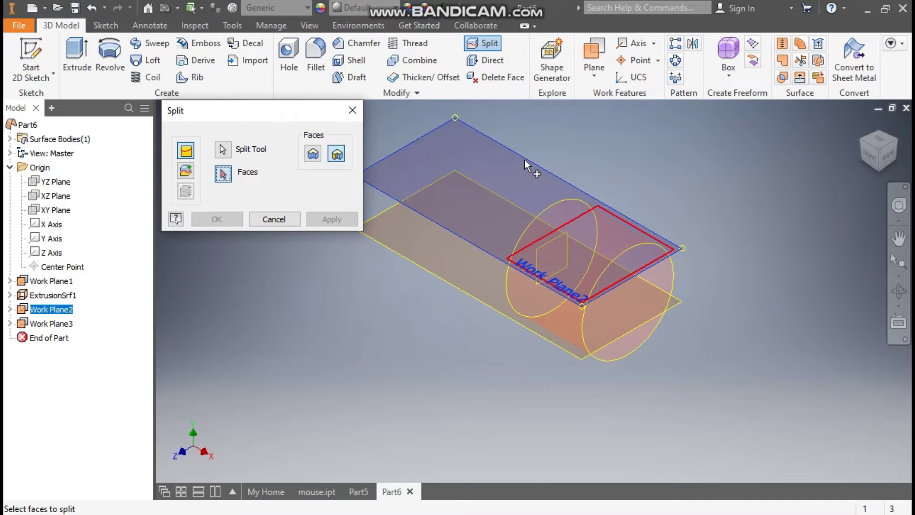
{"action": "left_click", "coordinate": [617, 244]}
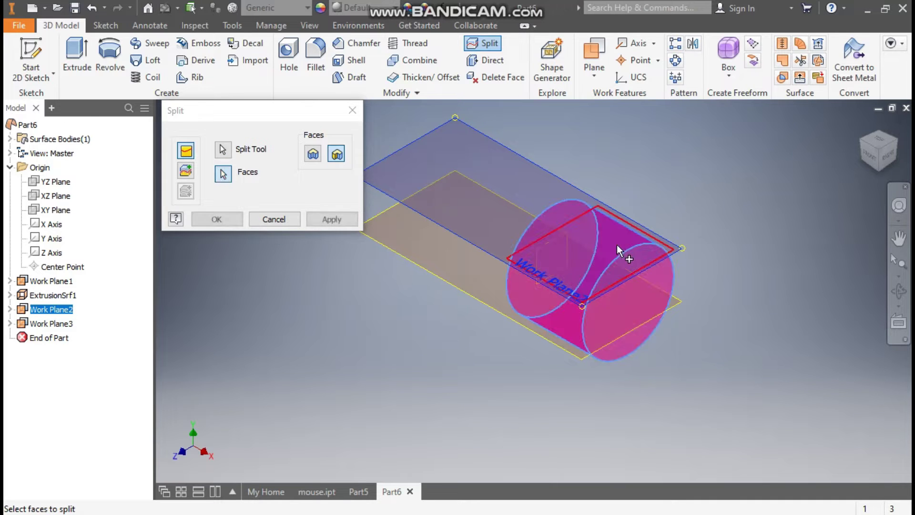
{"action": "left_click", "coordinate": [334, 219]}
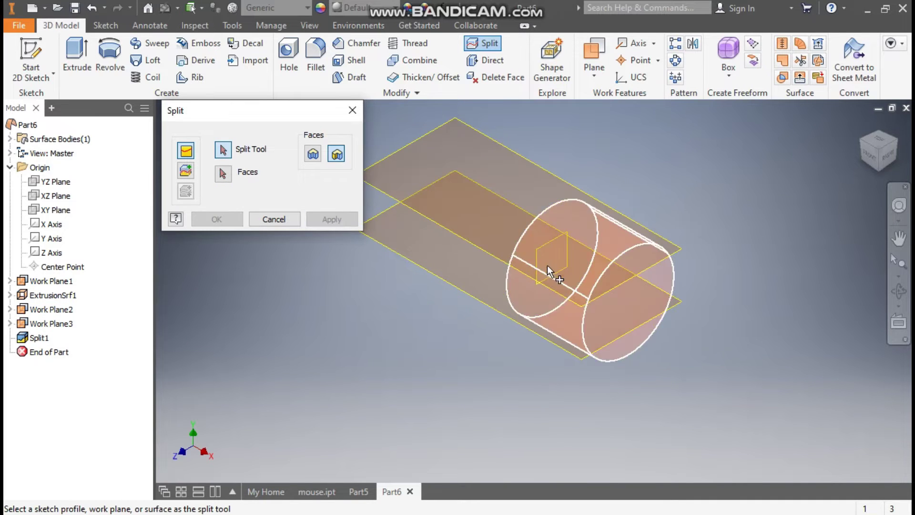
Split the remaining lower face of the cylinder with the lower offset work plane and finish the Split command.
{"action": "scroll", "coordinate": [547, 265], "scroll_direction": "down", "scroll_amount": 3}
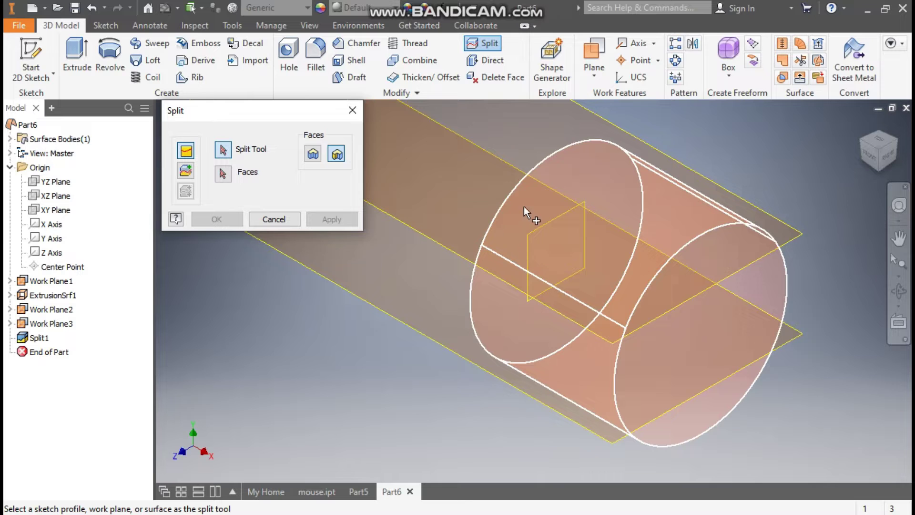
{"action": "scroll", "coordinate": [525, 247], "scroll_direction": "up", "scroll_amount": 3}
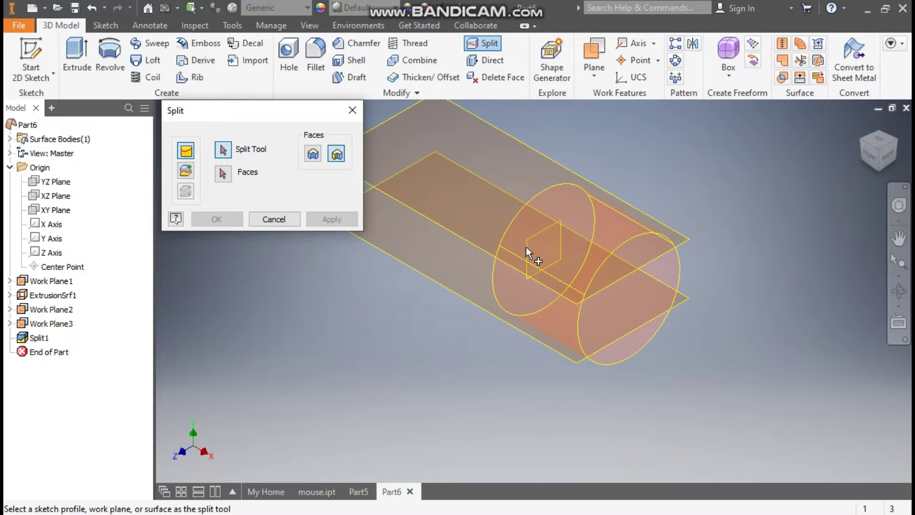
{"action": "left_click", "coordinate": [447, 285]}
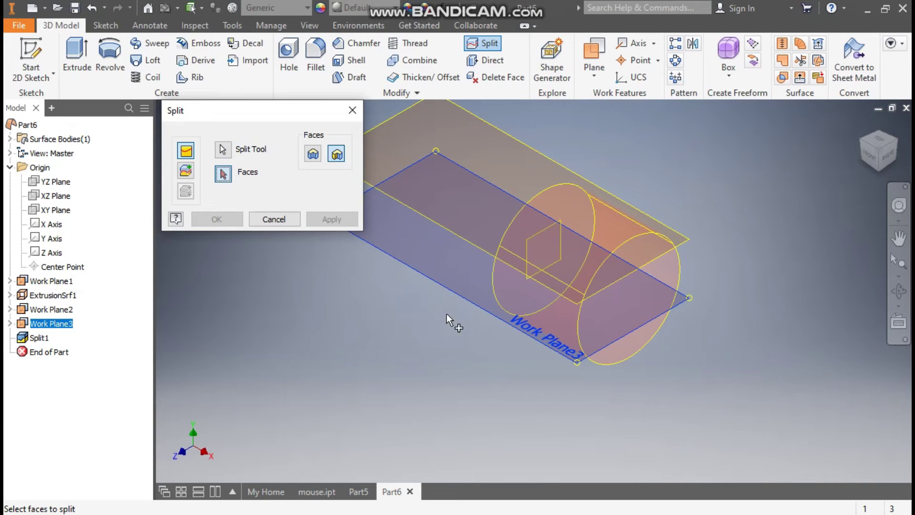
{"action": "left_click", "coordinate": [520, 288]}
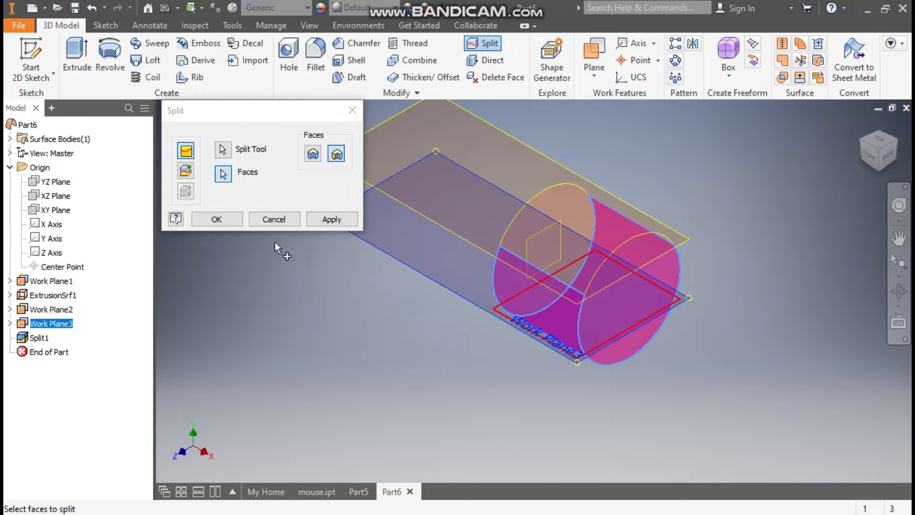
{"action": "left_click", "coordinate": [217, 219]}
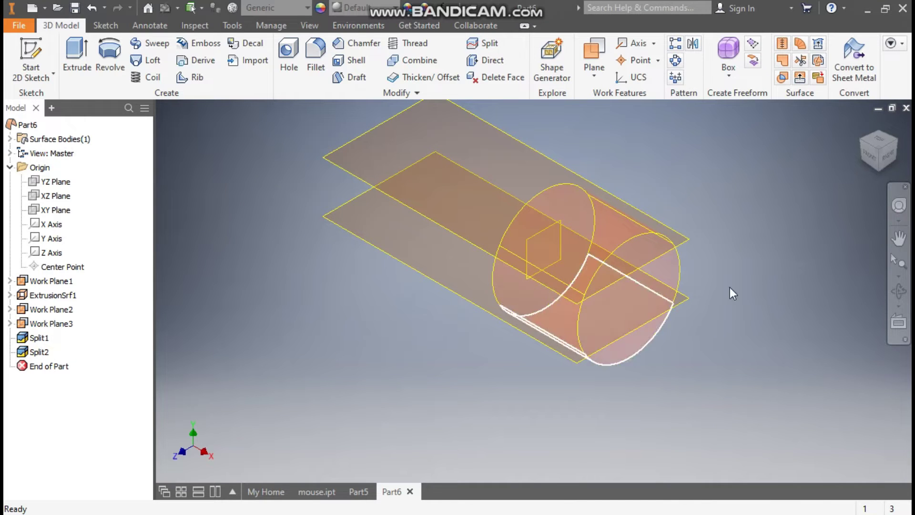
Hide all three work planes so that only the split cylinder surface is displayed.
{"action": "left_click", "coordinate": [520, 140]}
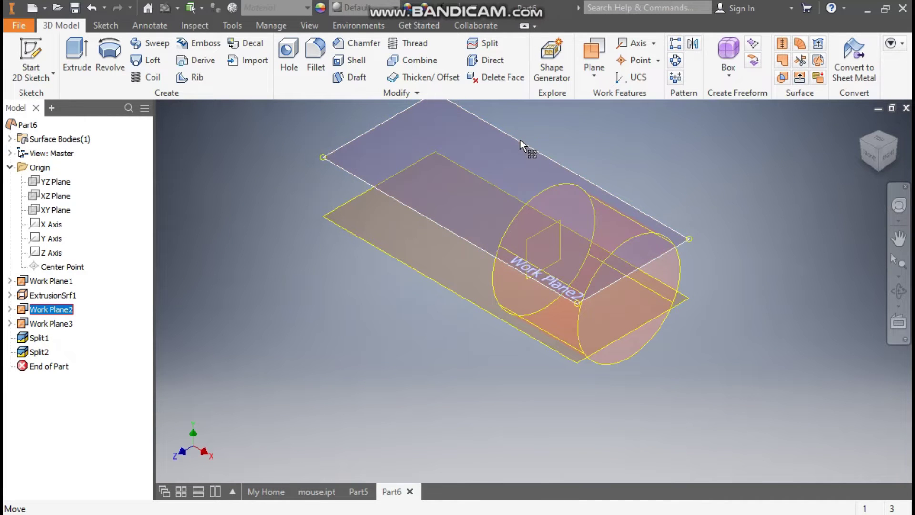
{"action": "right_click", "coordinate": [521, 140]}
{"action": "left_click", "coordinate": [548, 159]}
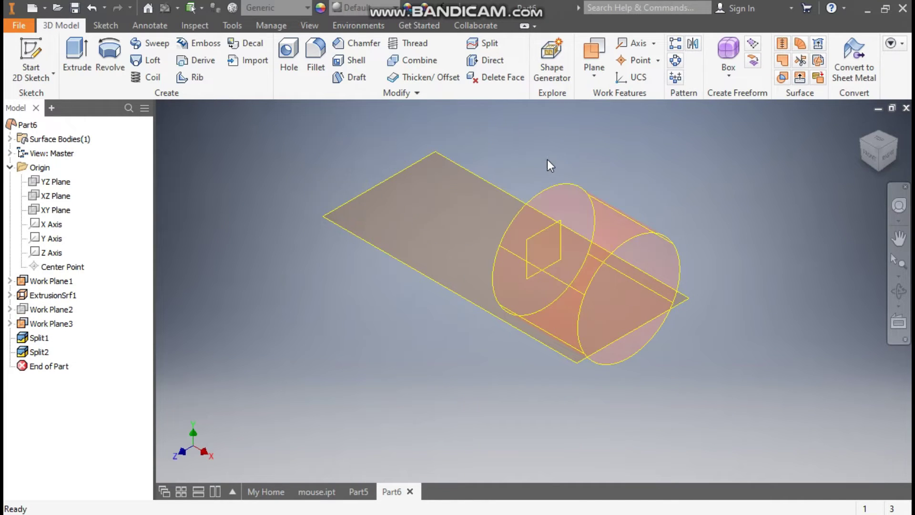
{"action": "left_click", "coordinate": [475, 177]}
{"action": "right_click", "coordinate": [475, 177]}
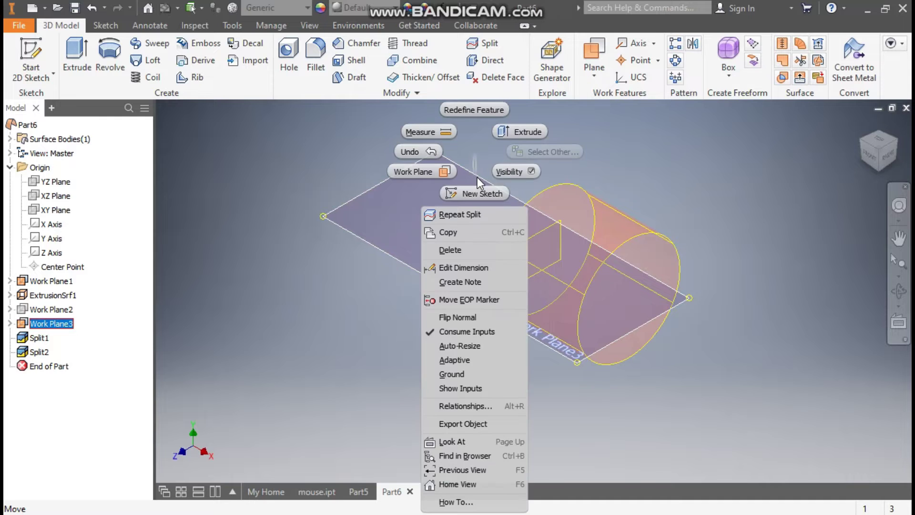
{"action": "left_click", "coordinate": [512, 171]}
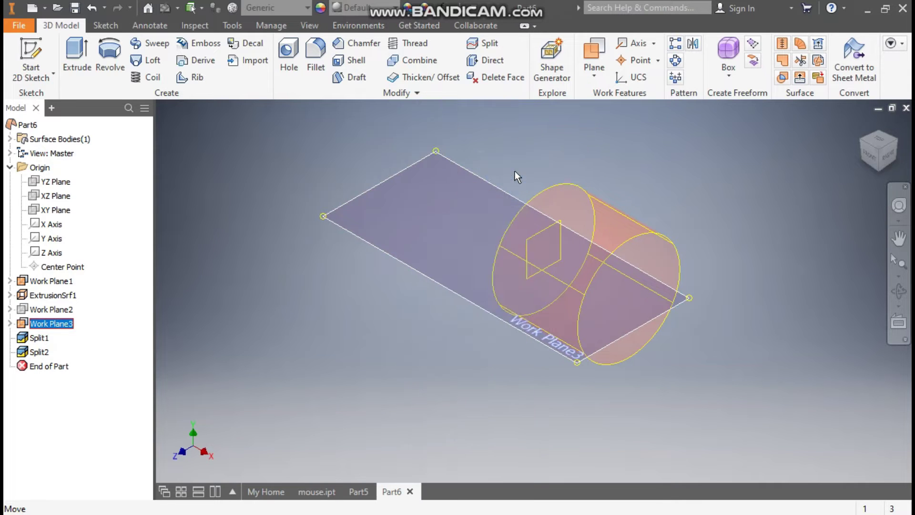
{"action": "left_click", "coordinate": [57, 281]}
{"action": "right_click", "coordinate": [58, 281]}
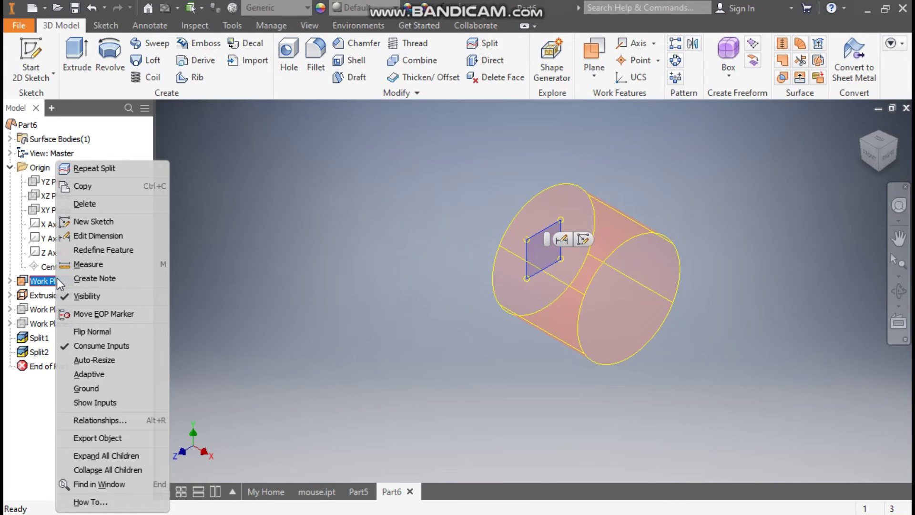
{"action": "left_click", "coordinate": [75, 298]}
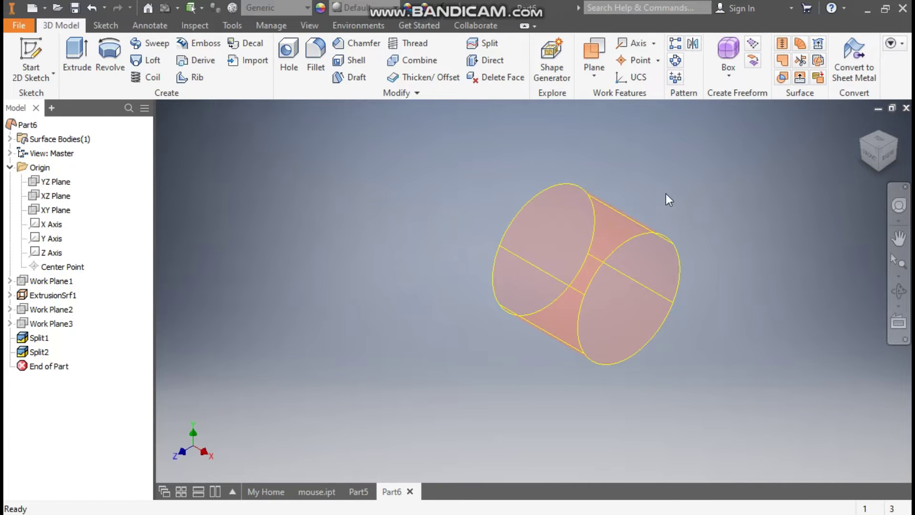
Inspect the separate faces of the split cylinder from several angles and return to the isometric view.
{"action": "left_click", "coordinate": [593, 230]}
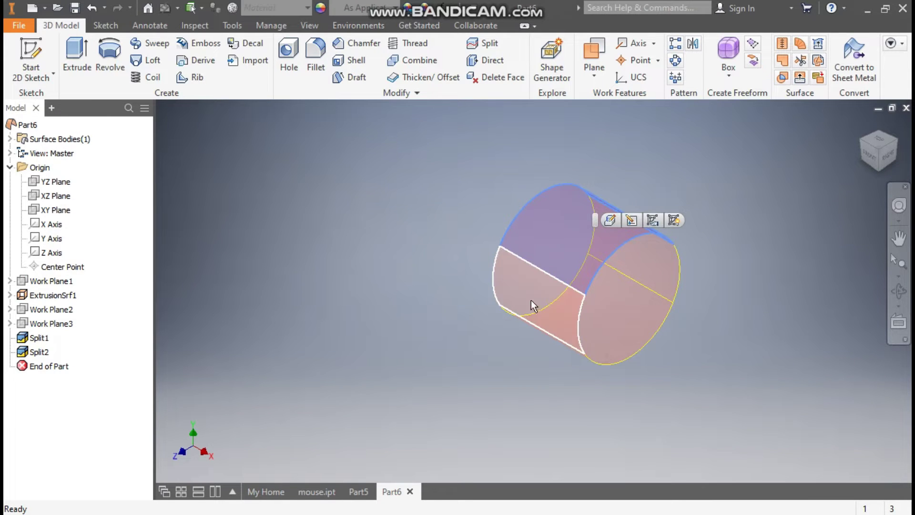
{"action": "left_click", "coordinate": [551, 295]}
{"action": "middle_click_drag", "start_coordinate": [626, 394], "coordinate": [591, 382], "text": "shift"}
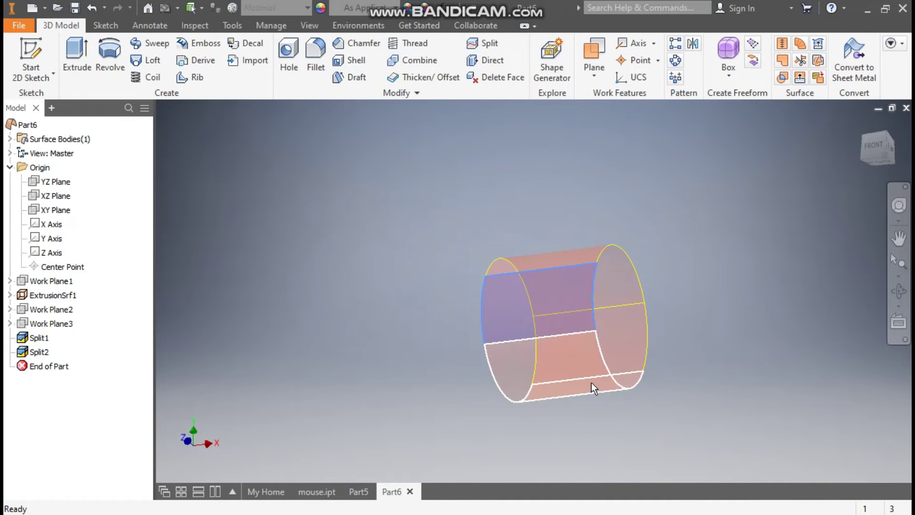
{"action": "left_click", "coordinate": [591, 382]}
{"action": "middle_click_drag", "start_coordinate": [742, 351], "coordinate": [730, 347], "text": "shift"}
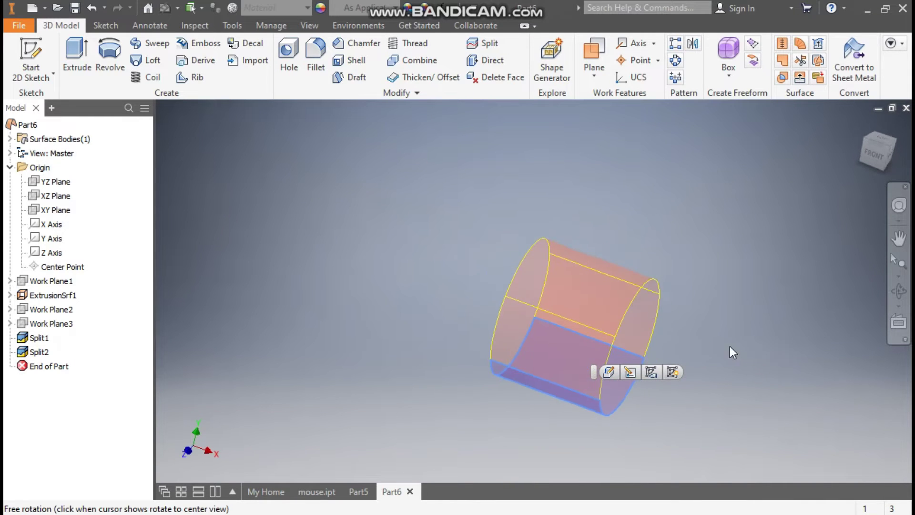
{"action": "left_click", "coordinate": [730, 346]}
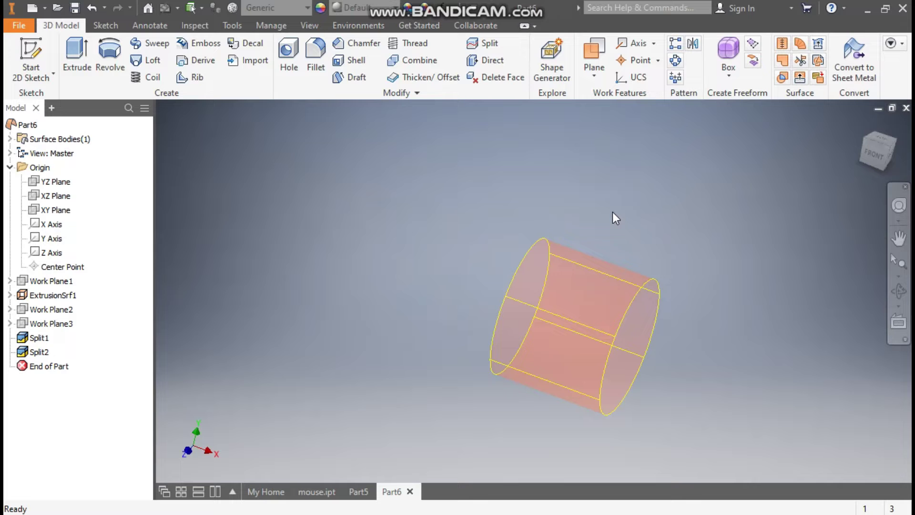
{"action": "middle_click_drag", "start_coordinate": [862, 125], "coordinate": [745, 270], "text": "shift"}
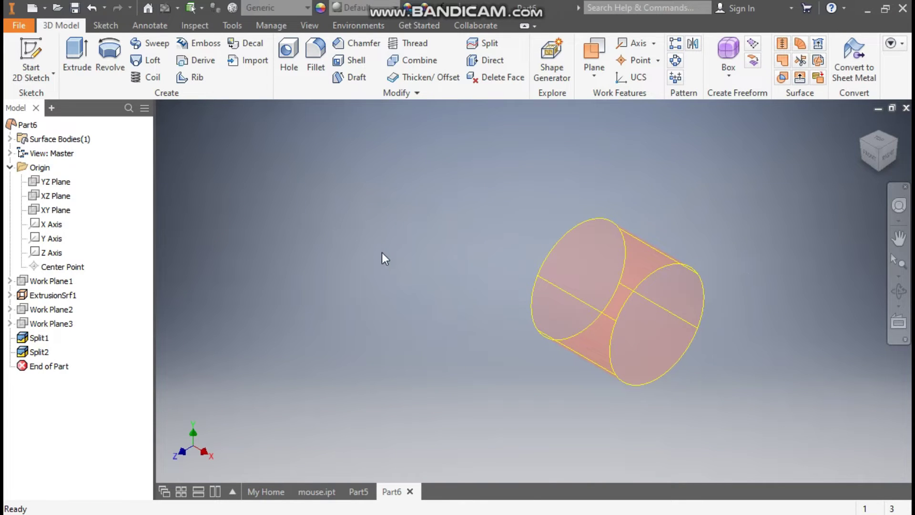
Create a circular pattern of the extruded surface and both splits around the Y axis, with 4 occurrences over 360 deg.
{"action": "left_click", "coordinate": [675, 61]}
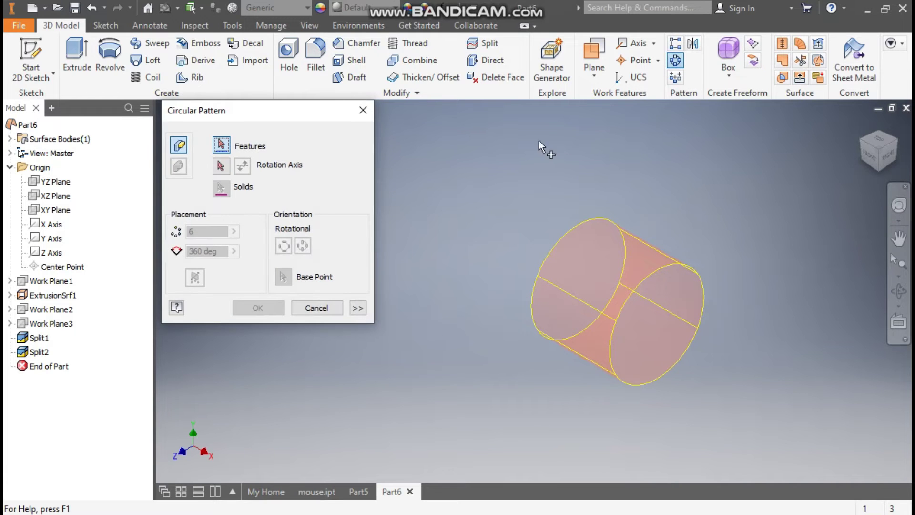
{"action": "left_click", "coordinate": [52, 296]}
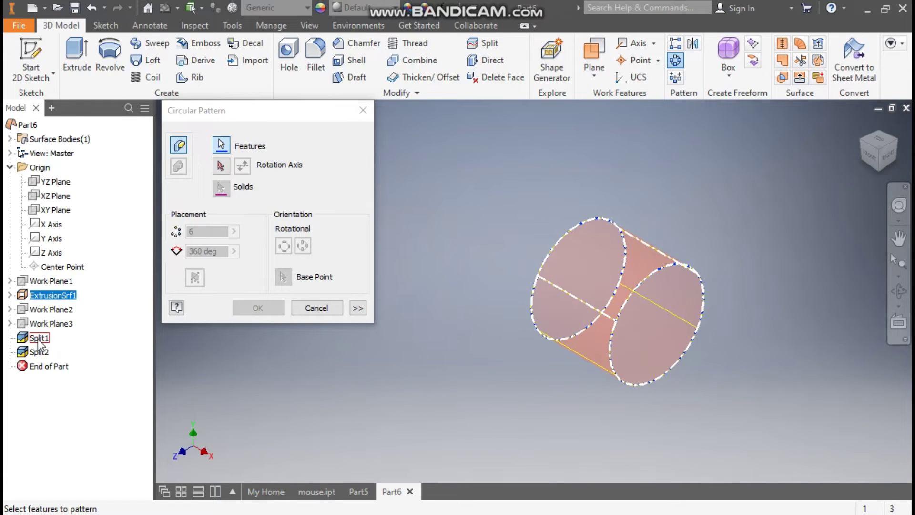
{"action": "left_click", "coordinate": [38, 338]}
{"action": "left_click", "coordinate": [40, 352]}
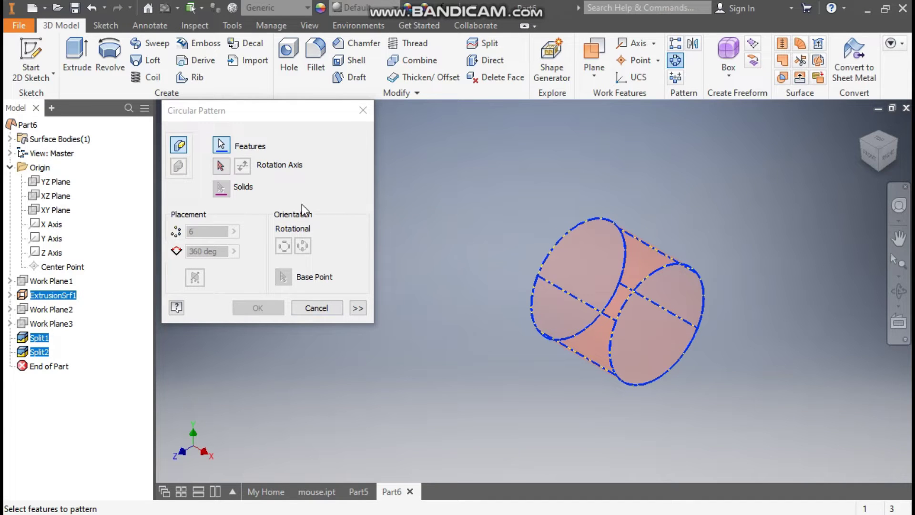
{"action": "left_click", "coordinate": [221, 165]}
{"action": "scroll", "coordinate": [517, 201], "scroll_direction": "down", "scroll_amount": 2}
{"action": "middle_click_drag", "start_coordinate": [476, 199], "coordinate": [537, 225]}
{"action": "left_click", "coordinate": [52, 239]}
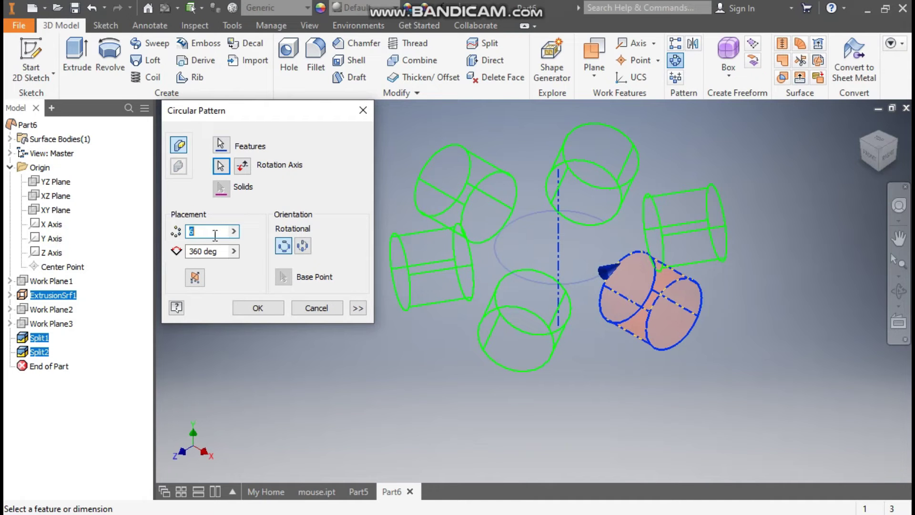
{"action": "type", "text": "4"}
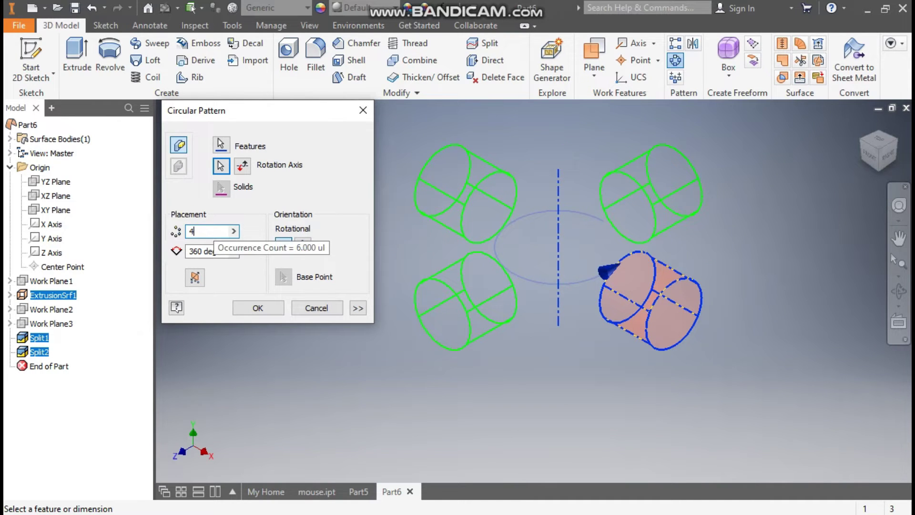
{"action": "left_click", "coordinate": [268, 308]}
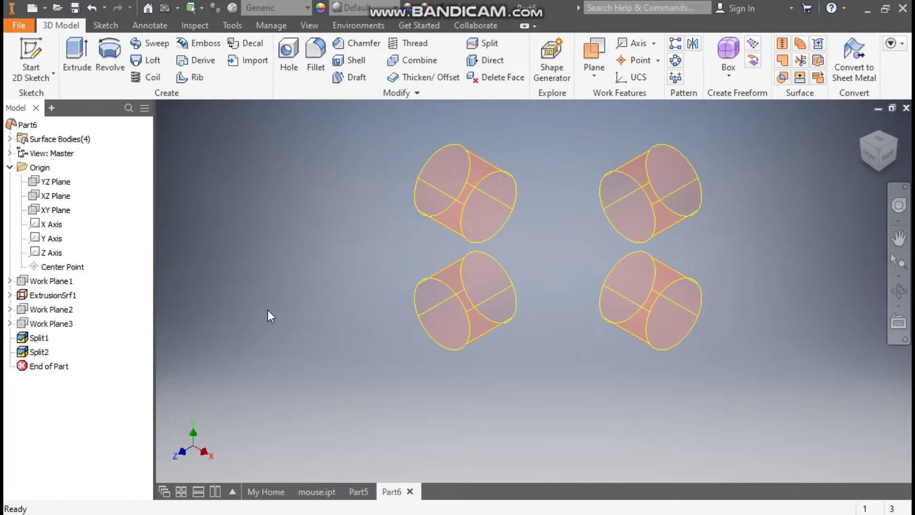
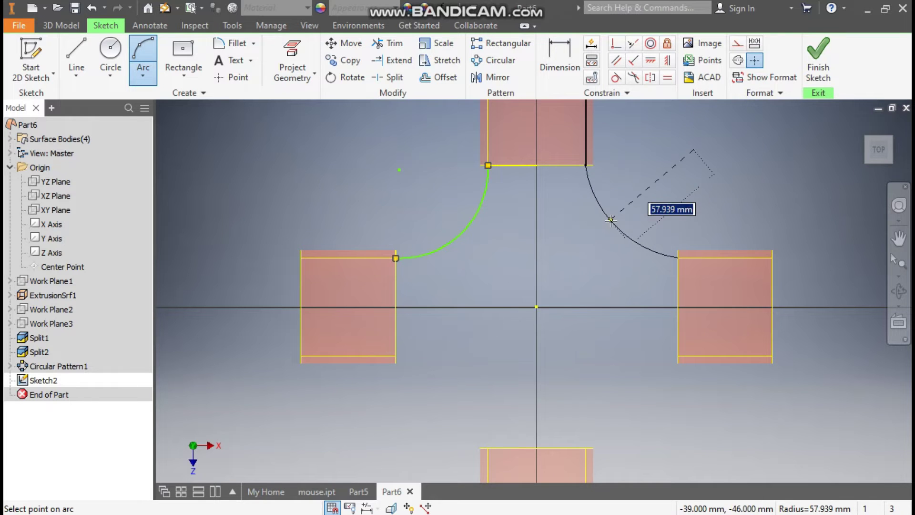
Complete the arc joining the negative Z and positive X arms, and draw a three-point arc between the negative X and positive Z arms.
{"action": "left_click", "coordinate": [613, 222]}
{"action": "scroll", "coordinate": [570, 254], "scroll_direction": "up", "scroll_amount": 3}
{"action": "scroll", "coordinate": [567, 251], "scroll_direction": "down", "scroll_amount": 2}
{"action": "scroll", "coordinate": [460, 264], "scroll_direction": "down", "scroll_amount": 1}
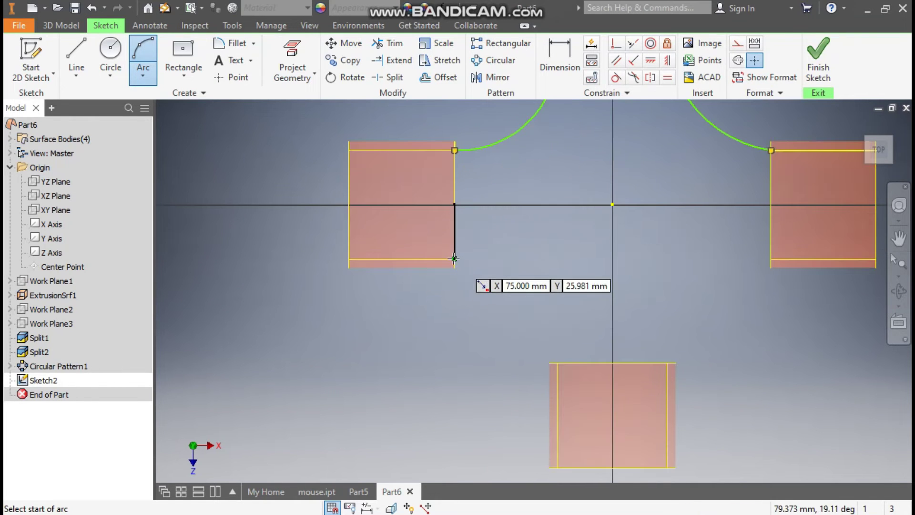
{"action": "left_click", "coordinate": [454, 259]}
{"action": "left_click", "coordinate": [558, 363]}
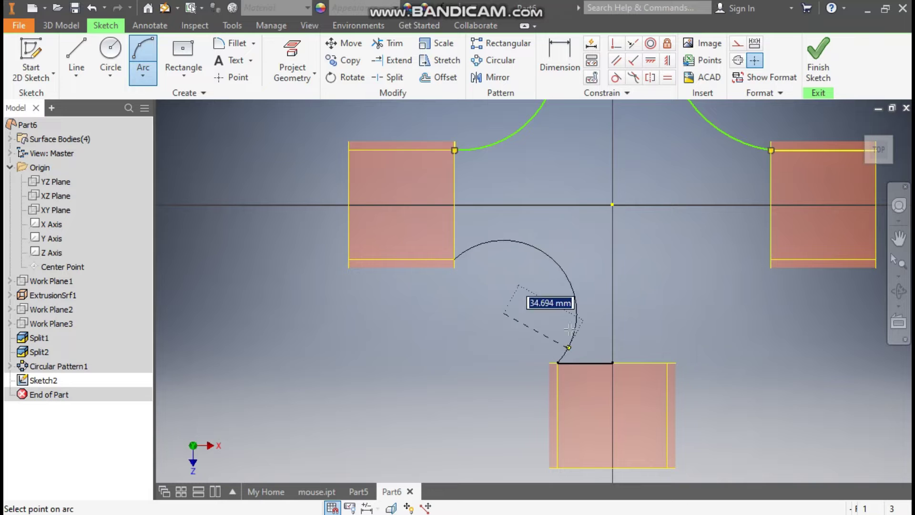
{"action": "left_click", "coordinate": [525, 297]}
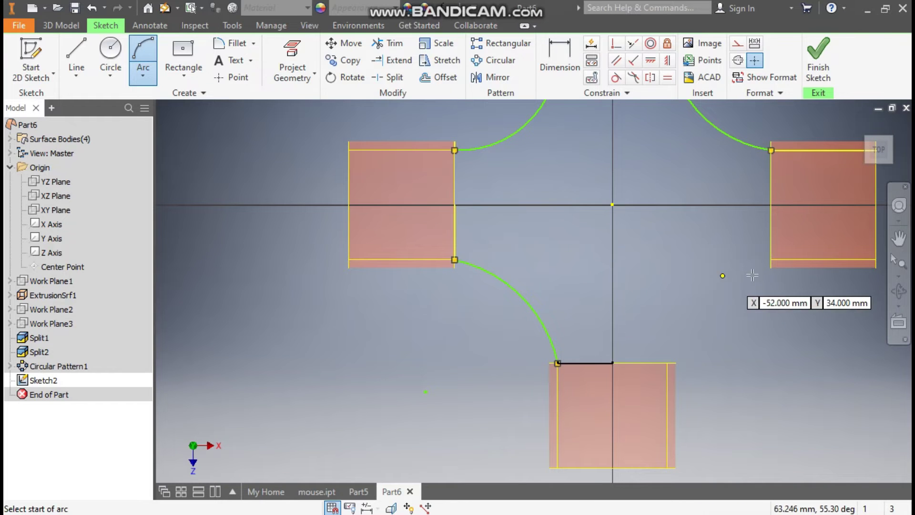
Draw a three-point arc connecting the split-edge endpoints of the positive X and positive Z arms, and check its endpoint in 3D.
{"action": "left_click", "coordinate": [771, 258]}
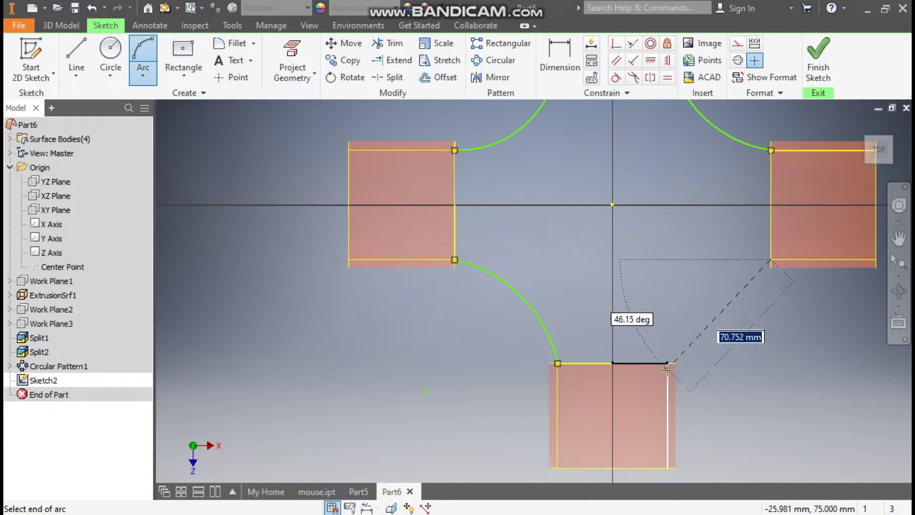
{"action": "left_click", "coordinate": [668, 362]}
{"action": "left_click", "coordinate": [684, 300]}
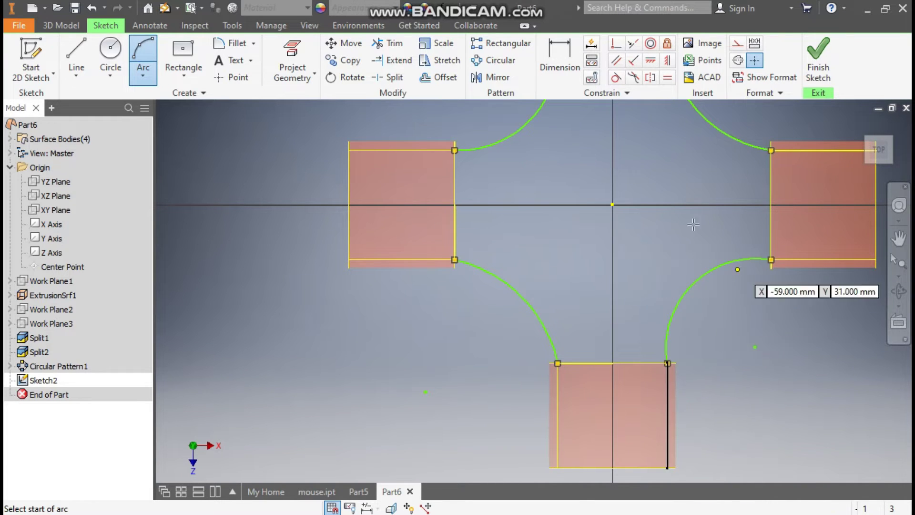
{"action": "mouse_move", "coordinate": [691, 274]}
{"action": "middle_mouse_down", "text": "shift"}
{"action": "mouse_move", "coordinate": [694, 213]}
{"action": "mouse_move", "coordinate": [759, 239]}
{"action": "mouse_move", "coordinate": [755, 233]}
{"action": "middle_mouse_up", "text": "shift"}
{"action": "scroll", "coordinate": [715, 259], "scroll_direction": "down", "scroll_amount": 3}
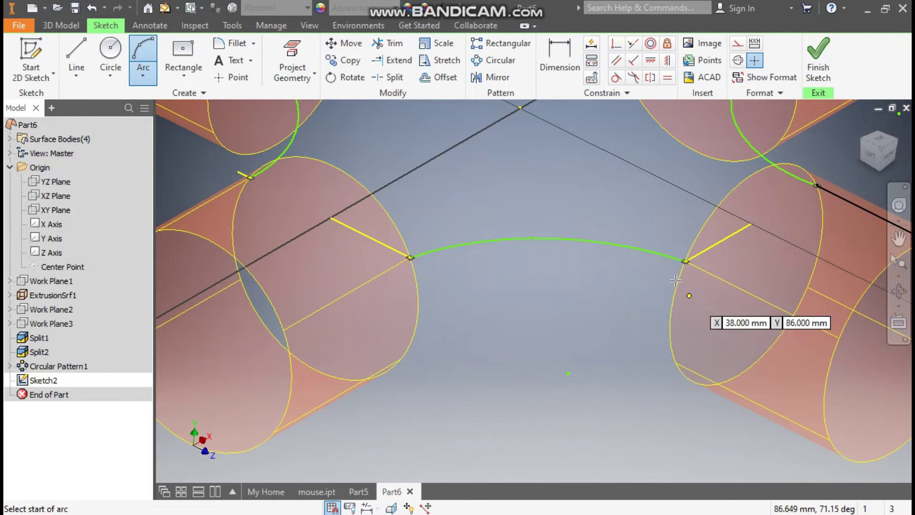
{"action": "left_click", "coordinate": [686, 262]}
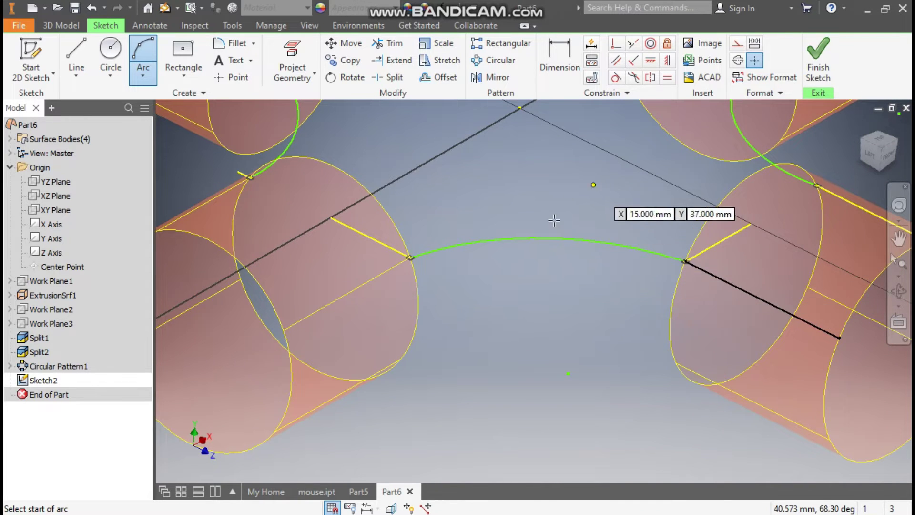
Dimension the arc between the negative Z and positive X arms with a radius of 75 mm.
{"action": "scroll", "coordinate": [539, 319], "scroll_direction": "up", "scroll_amount": 5}
{"action": "middle_click", "coordinate": [539, 320]}
{"action": "key", "text": "Escape"}
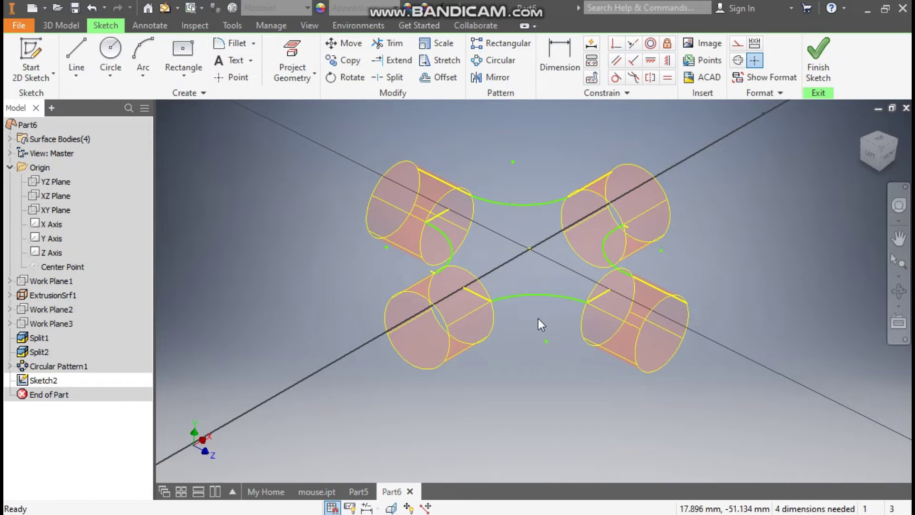
{"action": "left_click", "coordinate": [558, 64]}
{"action": "left_click", "coordinate": [529, 205]}
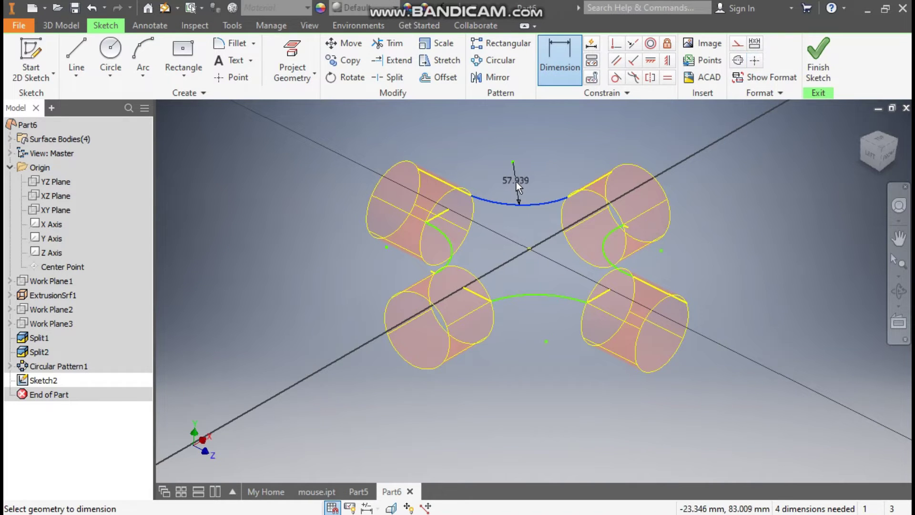
{"action": "left_click", "coordinate": [516, 181]}
{"action": "type", "text": "75"}
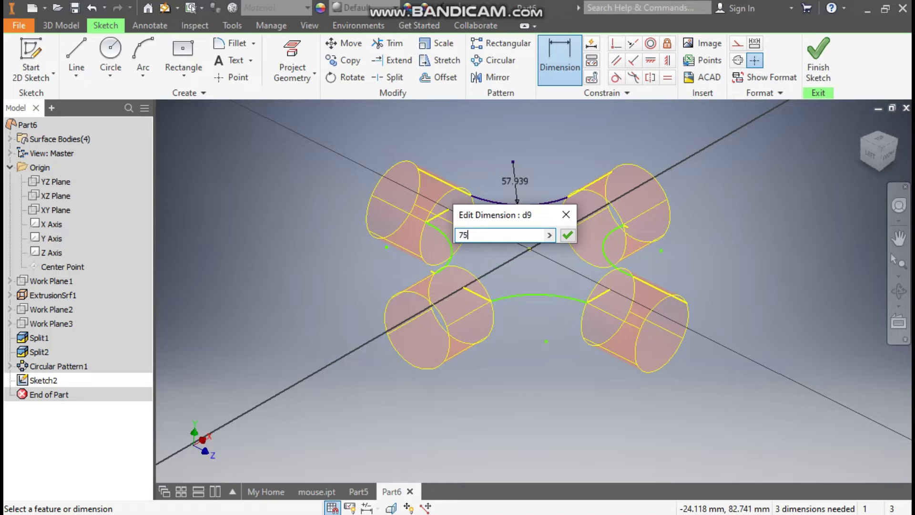
{"action": "key", "text": "Return"}
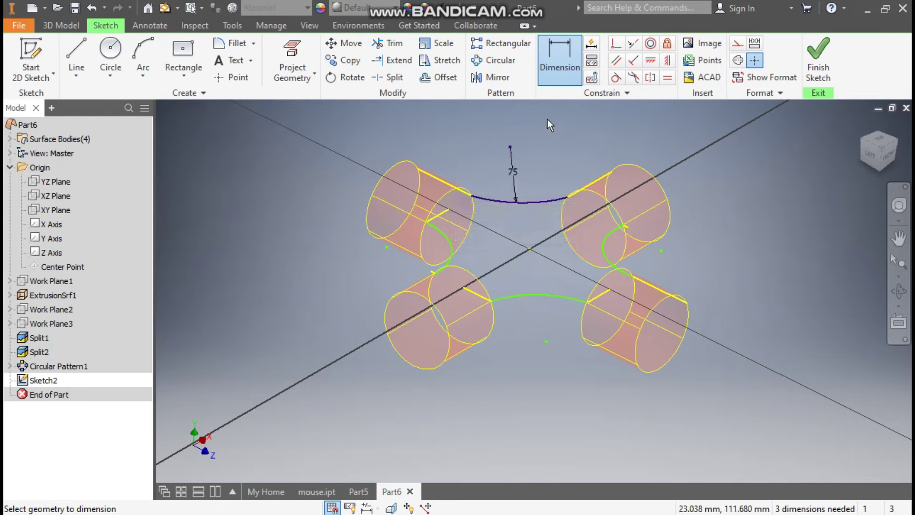
Constrain the other three connecting arcs equal to the 75 mm arc and finish the sketch.
{"action": "left_click", "coordinate": [878, 140]}
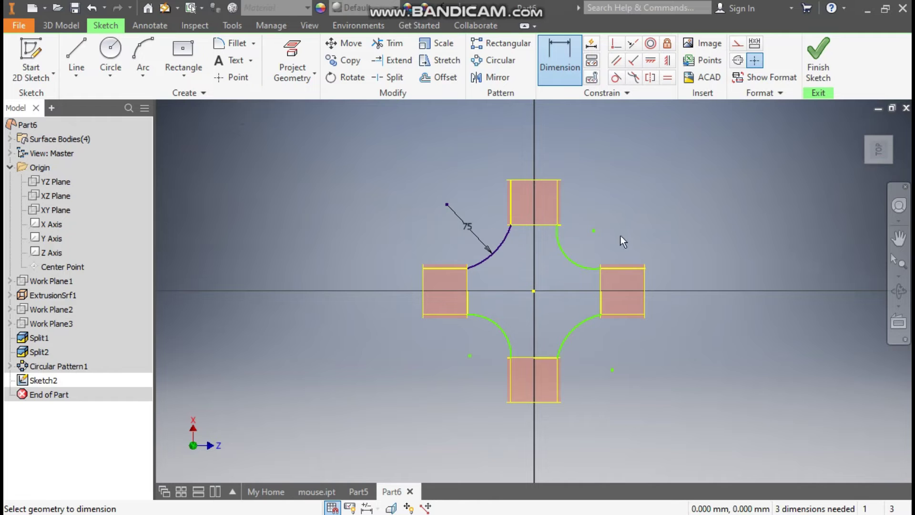
{"action": "left_click", "coordinate": [668, 78]}
{"action": "left_click", "coordinate": [509, 244]}
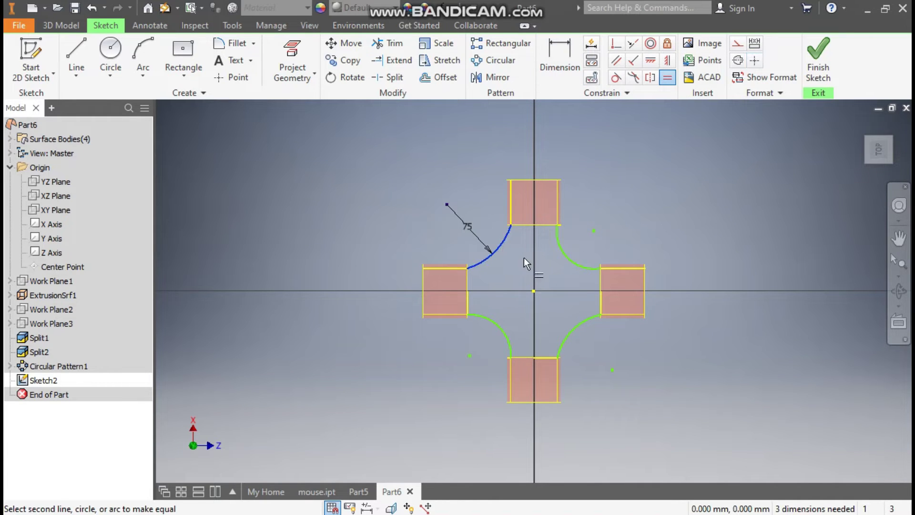
{"action": "left_click", "coordinate": [567, 255]}
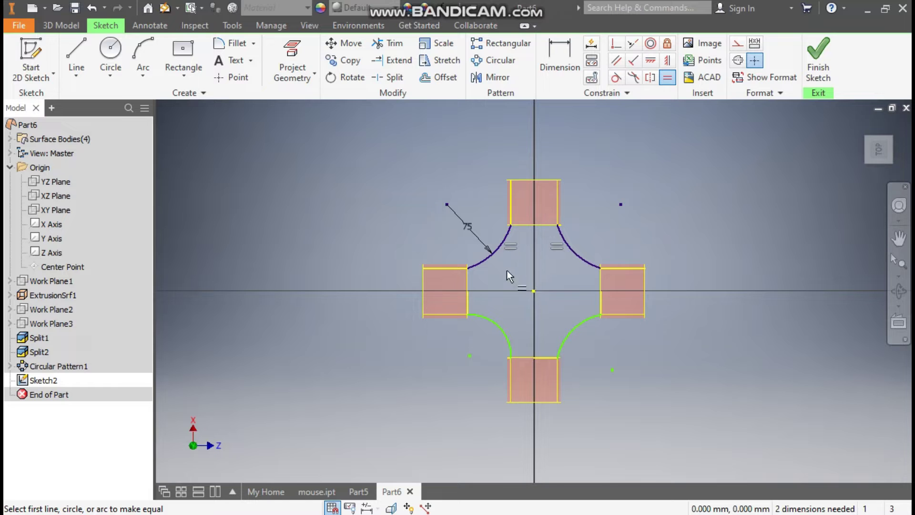
{"action": "left_click", "coordinate": [486, 262]}
{"action": "left_click", "coordinate": [495, 323]}
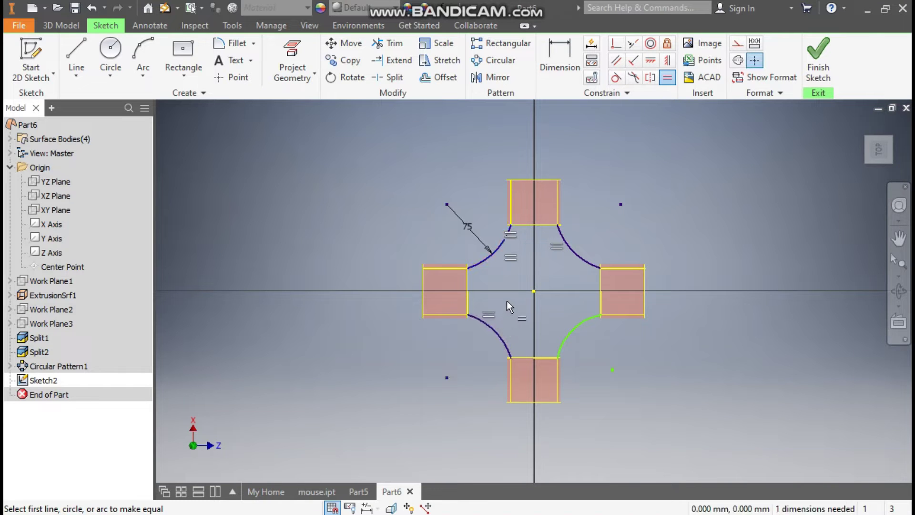
{"action": "left_click", "coordinate": [499, 330]}
{"action": "left_click", "coordinate": [571, 330]}
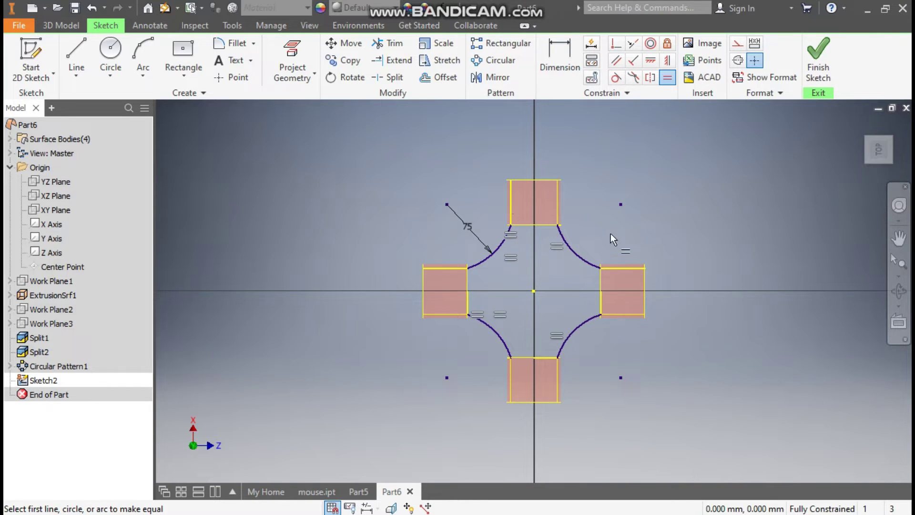
{"action": "left_click", "coordinate": [814, 49]}
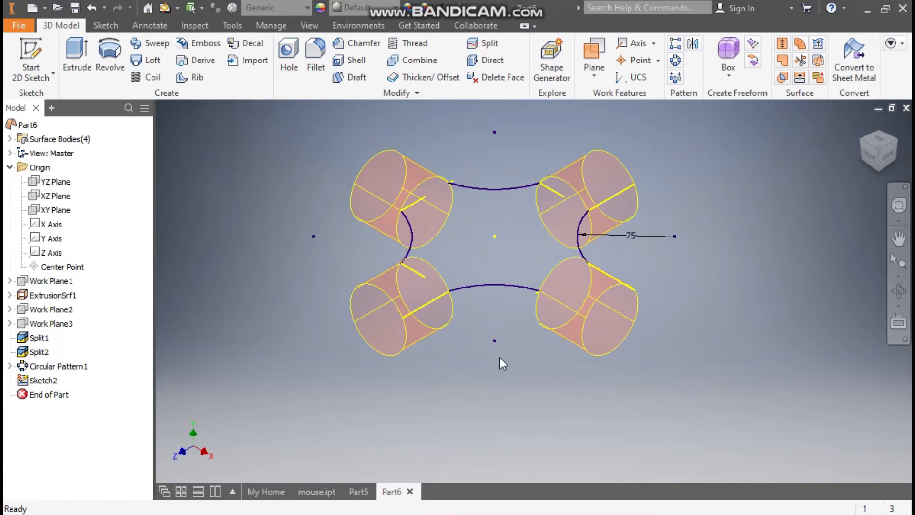
Start a 3D sketch and include the facing lower inner edges between the positive X and positive Z arms and between the positive Z and negative X arms.
{"action": "scroll", "coordinate": [481, 334], "scroll_direction": "down", "scroll_amount": 4}
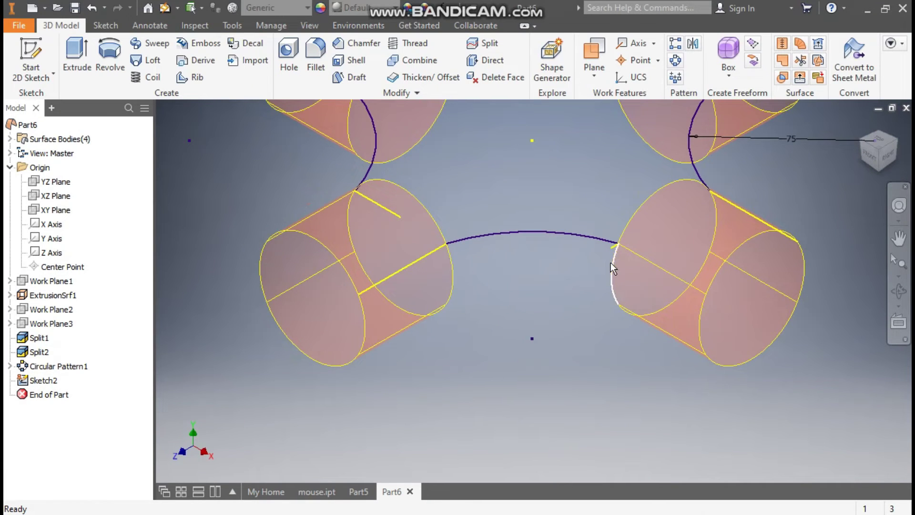
{"action": "scroll", "coordinate": [508, 282], "scroll_direction": "up", "scroll_amount": 5}
{"action": "middle_click_drag", "start_coordinate": [507, 282], "coordinate": [558, 372]}
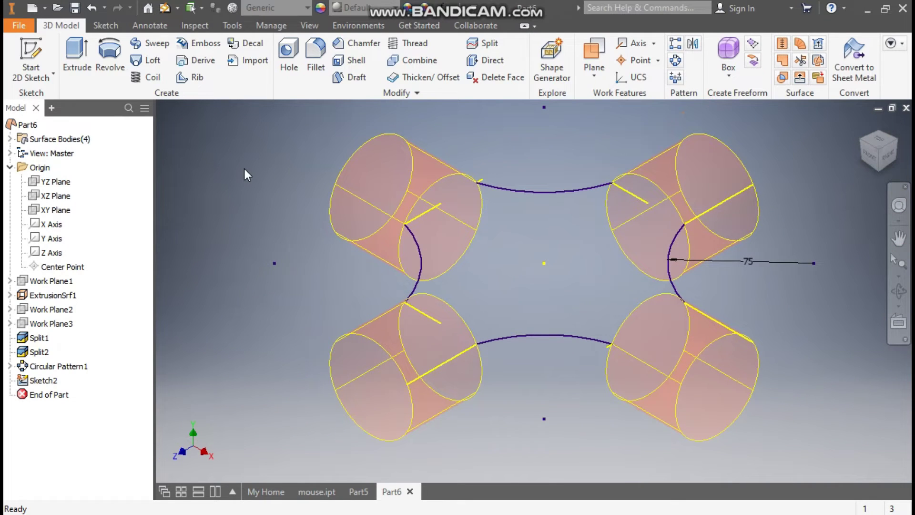
{"action": "left_click", "coordinate": [32, 72]}
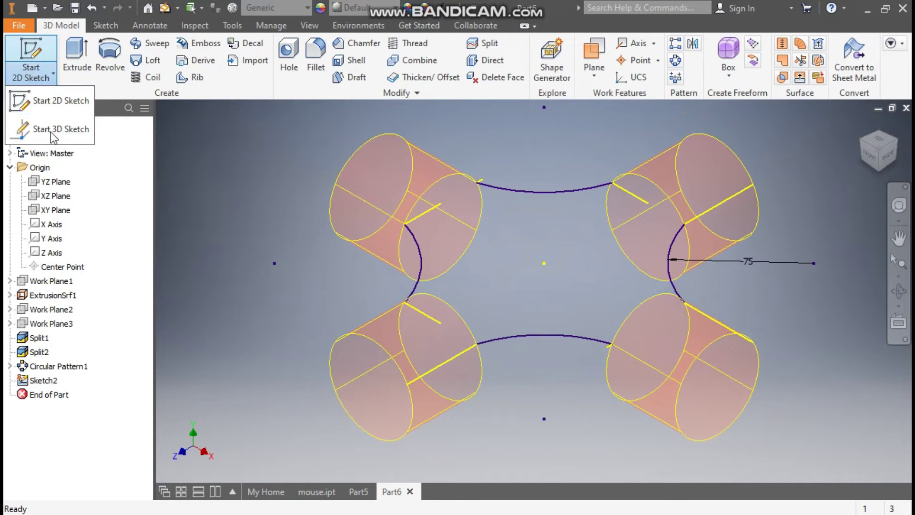
{"action": "left_click", "coordinate": [47, 95]}
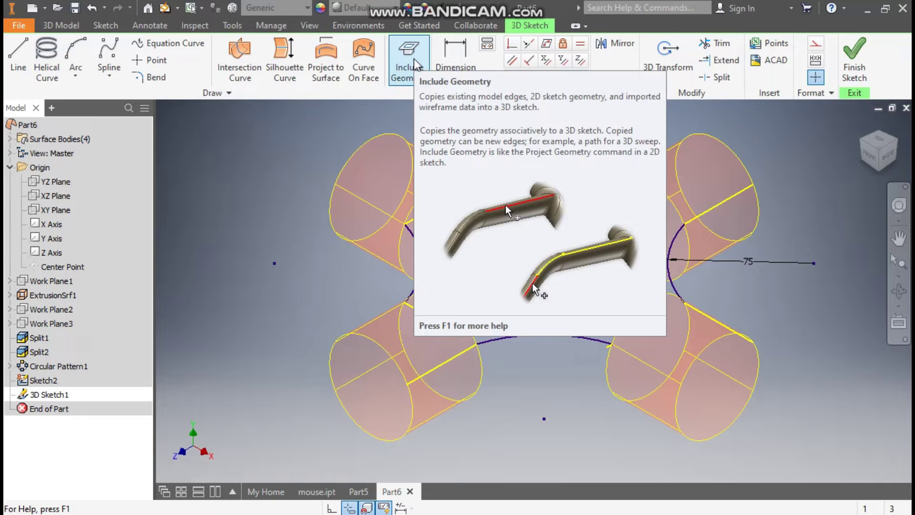
{"action": "left_click", "coordinate": [414, 59]}
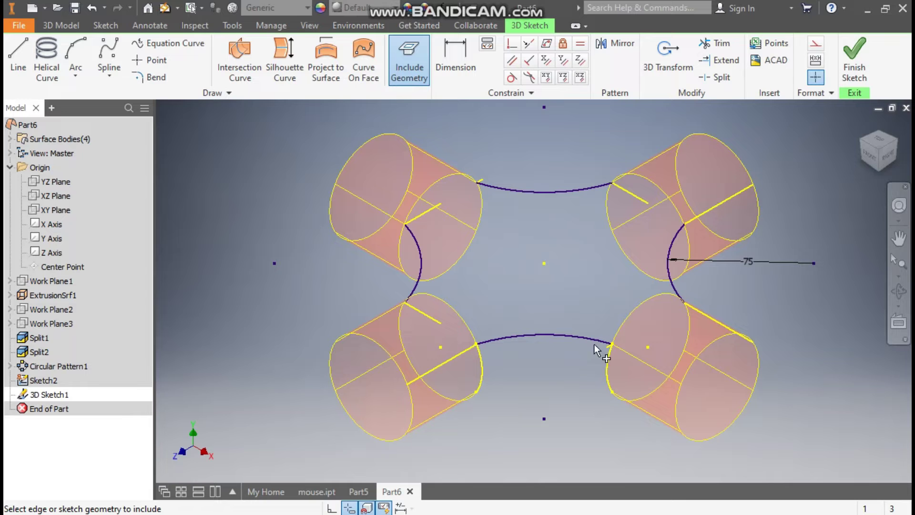
{"action": "left_click", "coordinate": [863, 151]}
{"action": "middle_click_drag", "start_coordinate": [691, 353], "coordinate": [551, 350], "text": "shift"}
{"action": "scroll", "coordinate": [551, 351], "scroll_direction": "down", "scroll_amount": 3}
{"action": "left_click", "coordinate": [574, 307]}
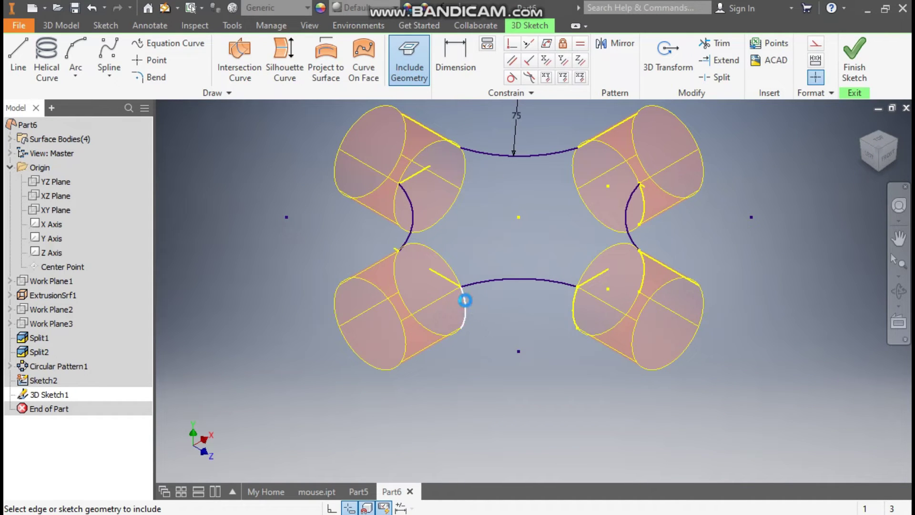
Include the facing lower inner edges on both sides of the negative Z arm, and finish the 3D sketch.
{"action": "left_click", "coordinate": [868, 157]}
{"action": "key", "text": "F6"}
{"action": "scroll", "coordinate": [486, 331], "scroll_direction": "down", "scroll_amount": 3}
{"action": "left_click", "coordinate": [479, 327]}
{"action": "left_click_drag", "start_coordinate": [865, 148], "coordinate": [537, 347]}
{"action": "scroll", "coordinate": [537, 347], "scroll_direction": "down", "scroll_amount": 3}
{"action": "left_click", "coordinate": [438, 258]}
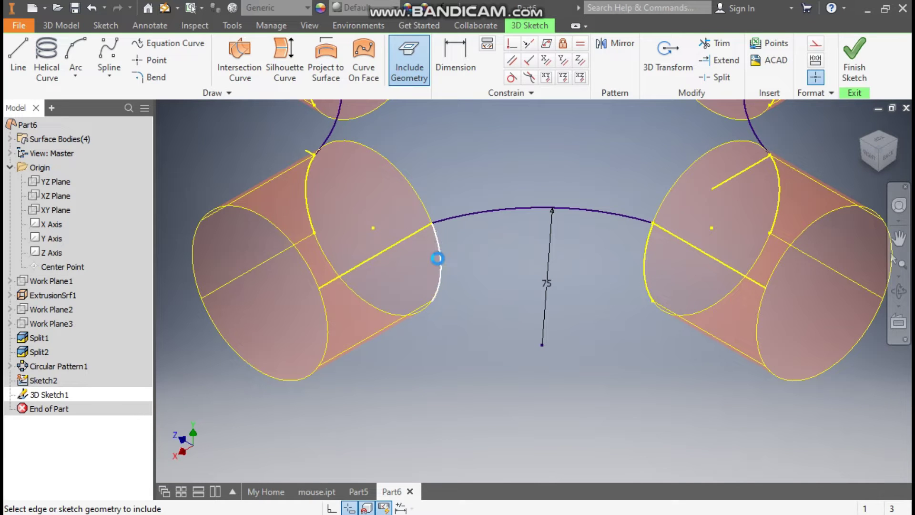
{"action": "left_click", "coordinate": [860, 140]}
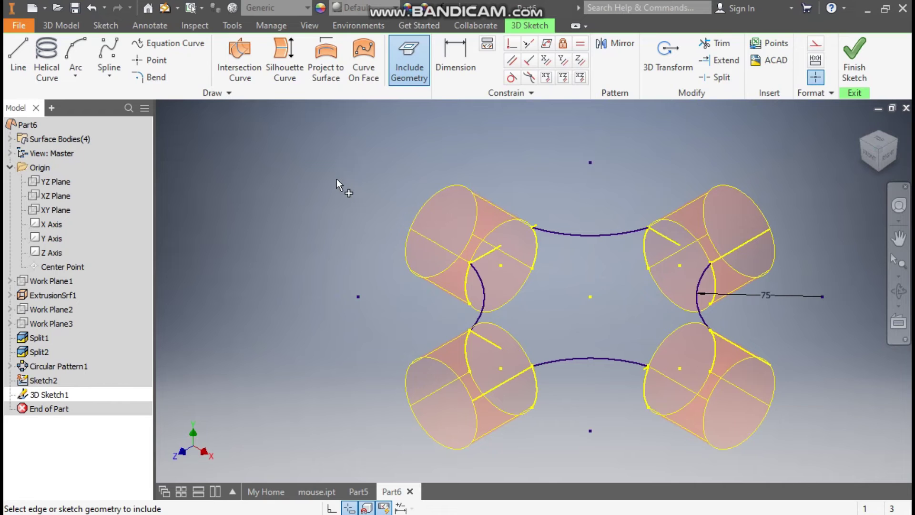
{"action": "key", "text": "Escape"}
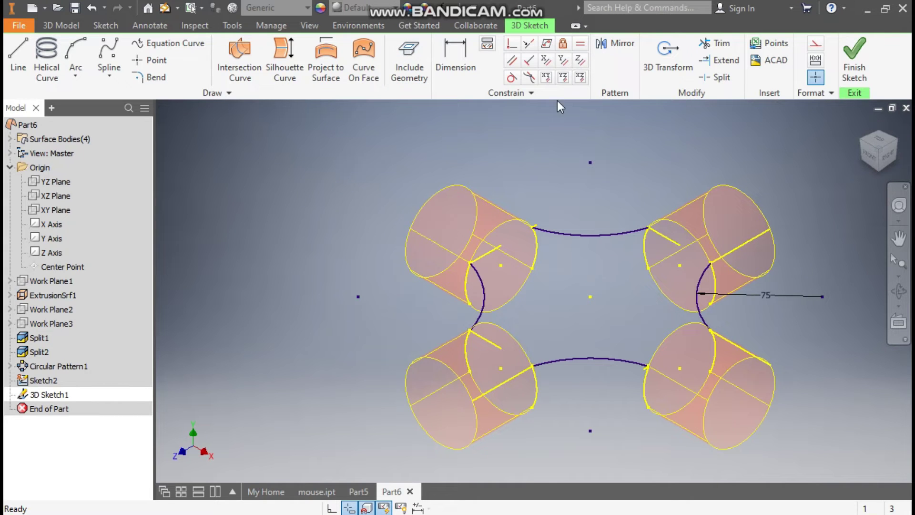
{"action": "left_click", "coordinate": [854, 57]}
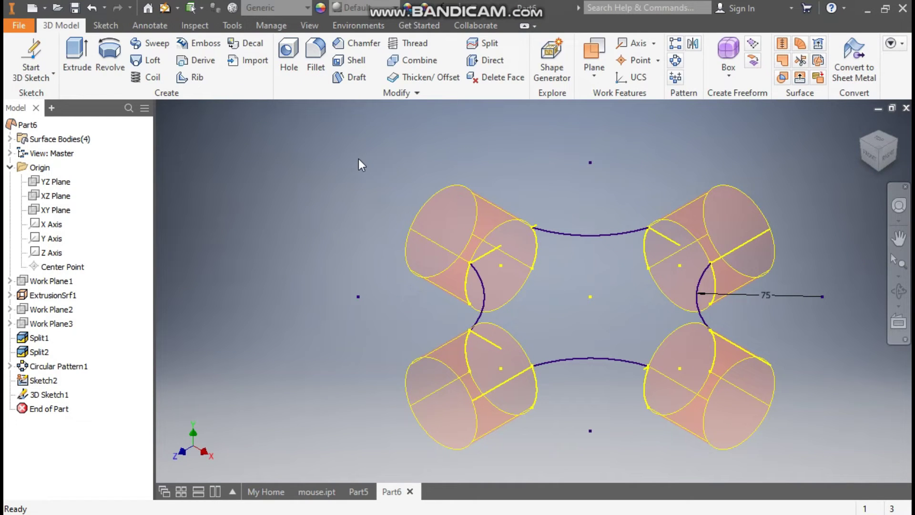
Loft a surface between the facing lower edges of the positive Z and positive X arms, using their connecting arc as the rail.
{"action": "left_click", "coordinate": [149, 60]}
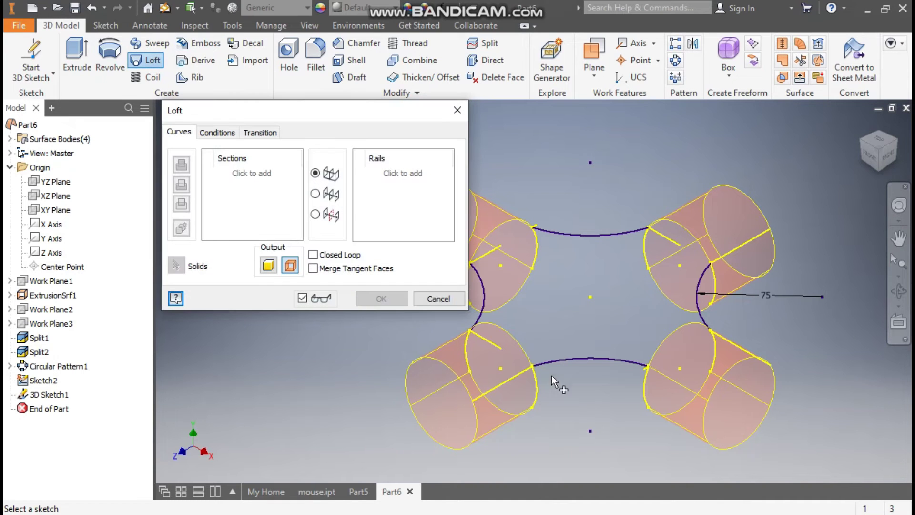
{"action": "left_click", "coordinate": [536, 381]}
{"action": "scroll", "coordinate": [560, 403], "scroll_direction": "up", "scroll_amount": 5}
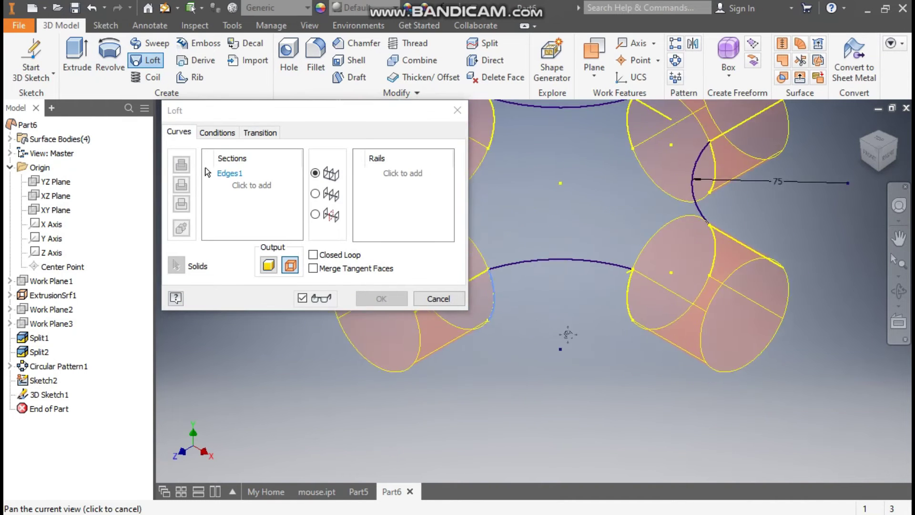
{"action": "left_click", "coordinate": [244, 186]}
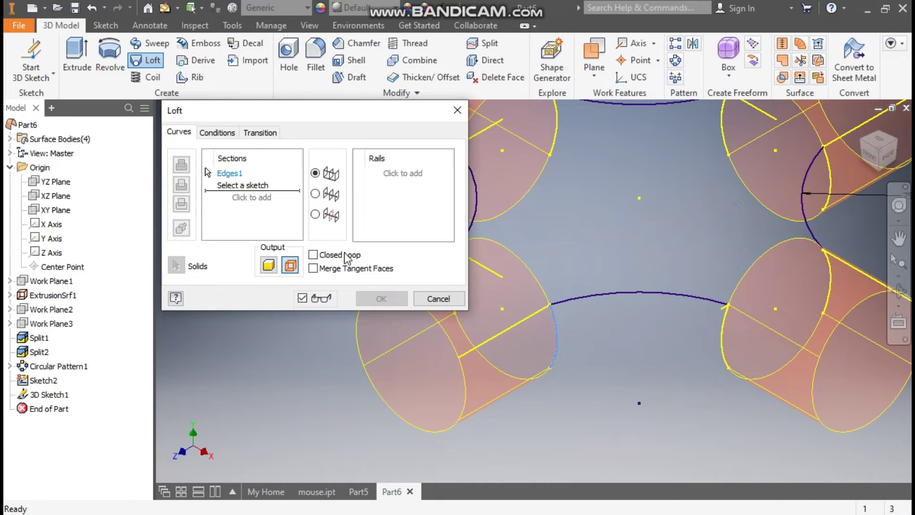
{"action": "left_click", "coordinate": [724, 330]}
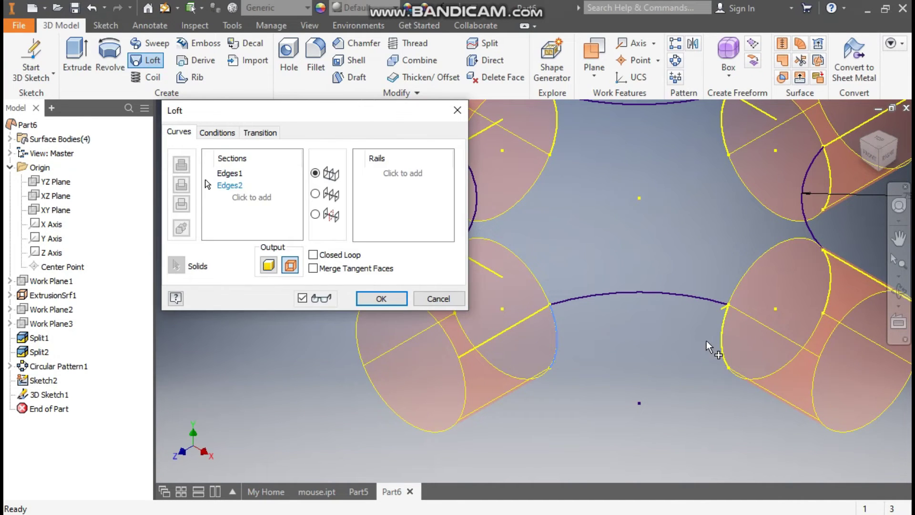
{"action": "left_click", "coordinate": [401, 175]}
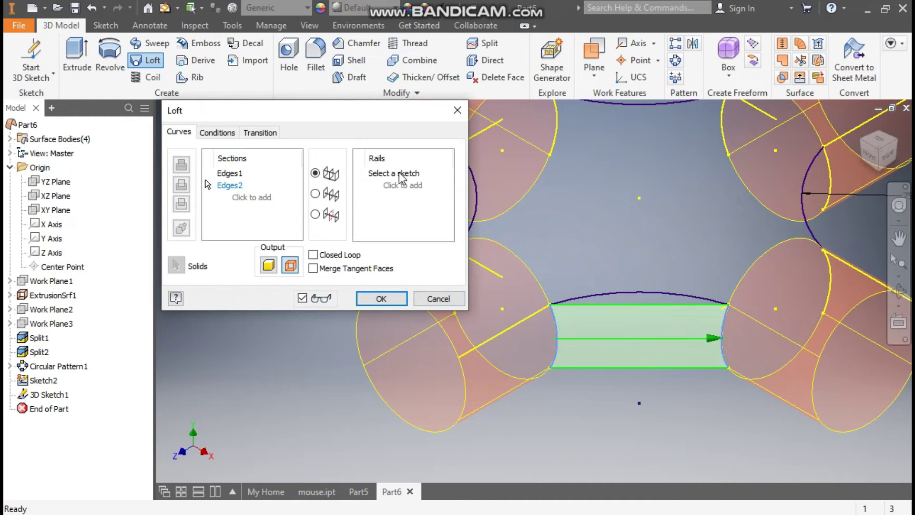
{"action": "left_click", "coordinate": [659, 291]}
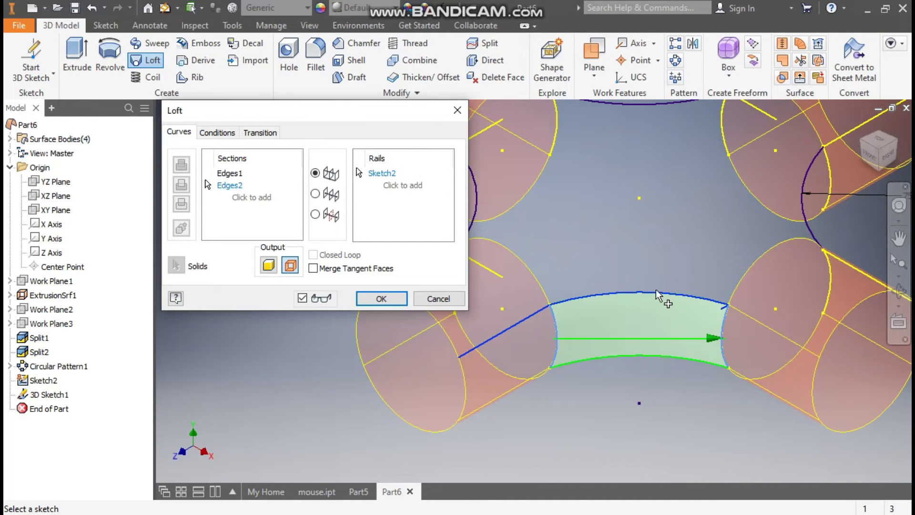
{"action": "left_click", "coordinate": [382, 299]}
Make the connecting-arc sketch, Sketch2, visible again.
{"action": "middle_click_drag", "start_coordinate": [610, 254], "coordinate": [610, 325]}
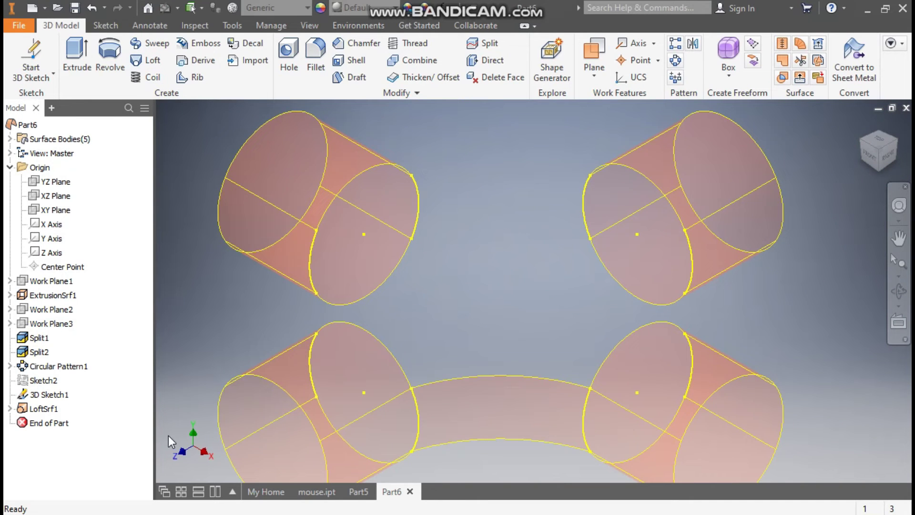
{"action": "left_click", "coordinate": [44, 381]}
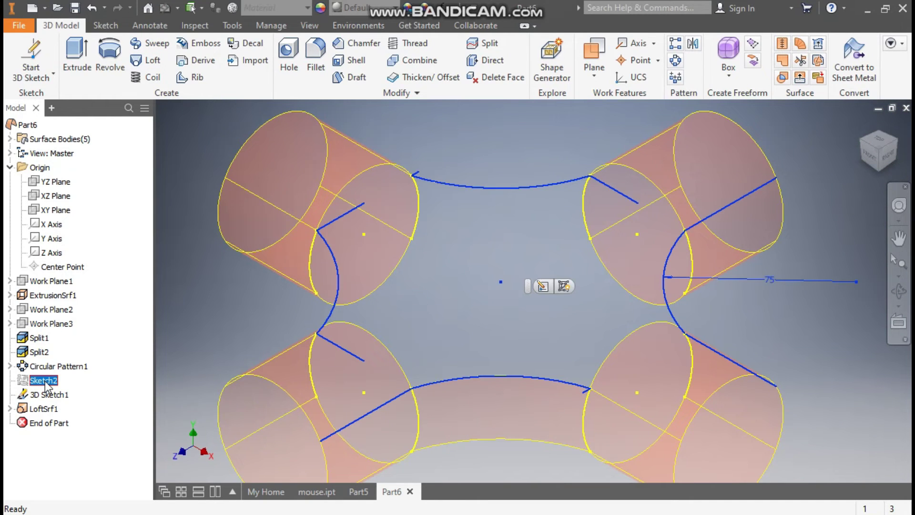
{"action": "left_click", "coordinate": [564, 286]}
{"action": "scroll", "coordinate": [620, 201], "scroll_direction": "down", "scroll_amount": 3}
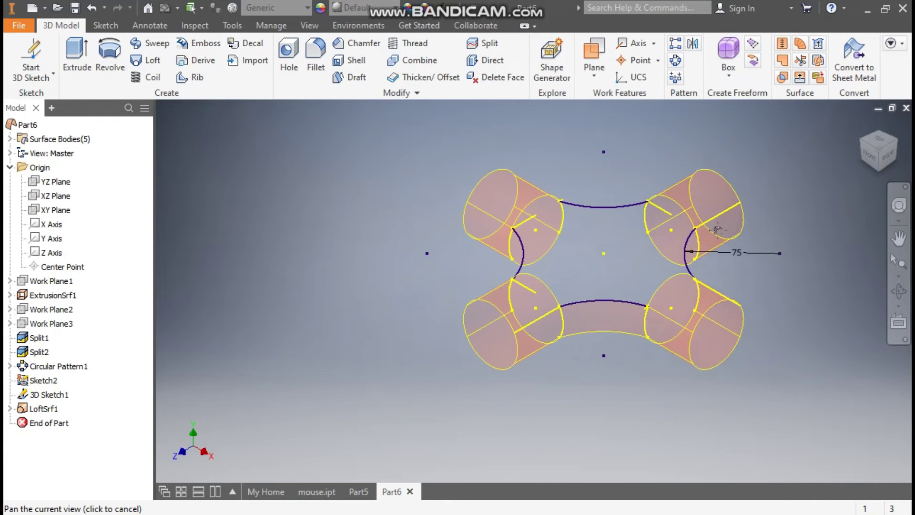
Loft a surface between the facing lower edges of the positive X and negative Z arms, using their connecting arc as the rail.
{"action": "middle_click_drag", "start_coordinate": [691, 300], "coordinate": [551, 350], "text": "shift"}
{"action": "scroll", "coordinate": [551, 350], "scroll_direction": "up", "scroll_amount": 2}
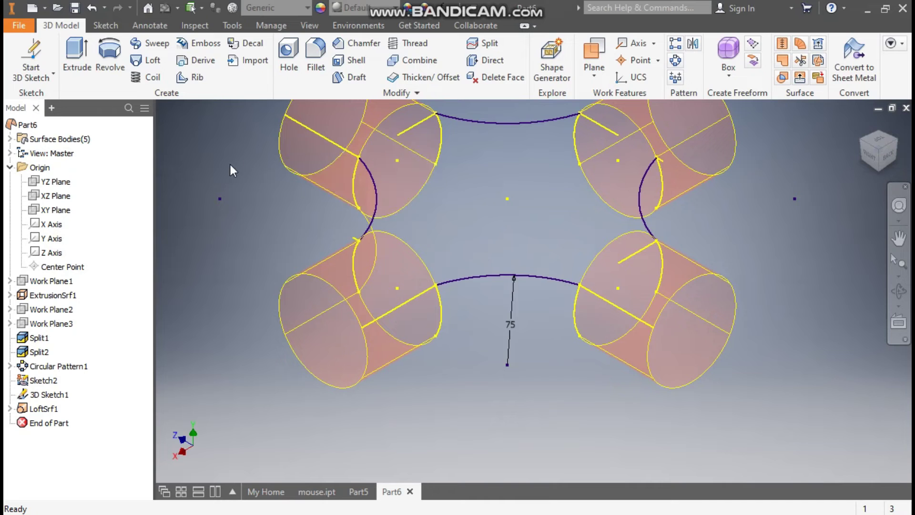
{"action": "left_click", "coordinate": [138, 63]}
{"action": "middle_click_drag", "start_coordinate": [485, 294], "coordinate": [579, 347]}
{"action": "left_click", "coordinate": [579, 348]}
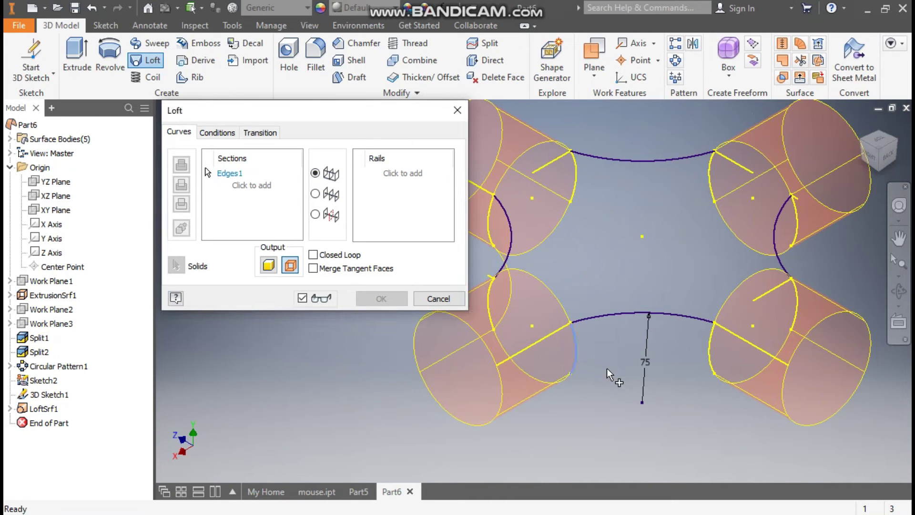
{"action": "left_click", "coordinate": [259, 187]}
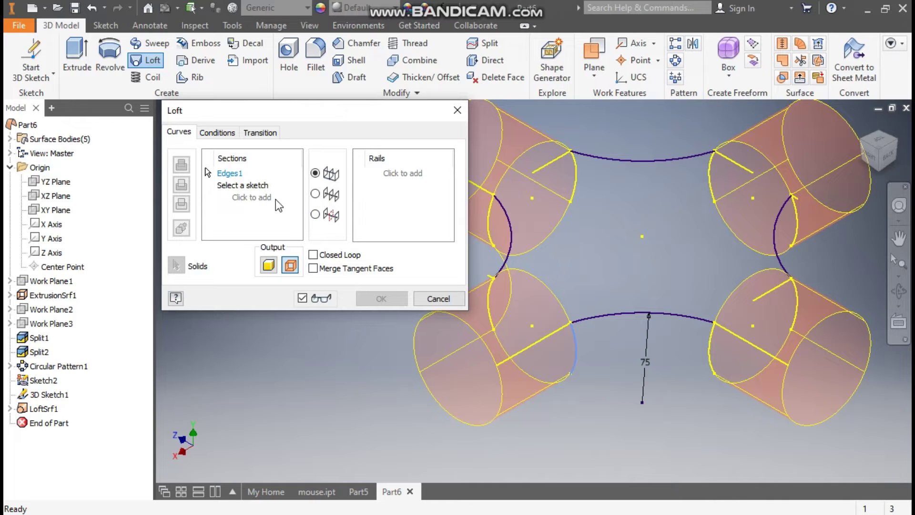
{"action": "left_click", "coordinate": [708, 357]}
{"action": "left_click", "coordinate": [390, 176]}
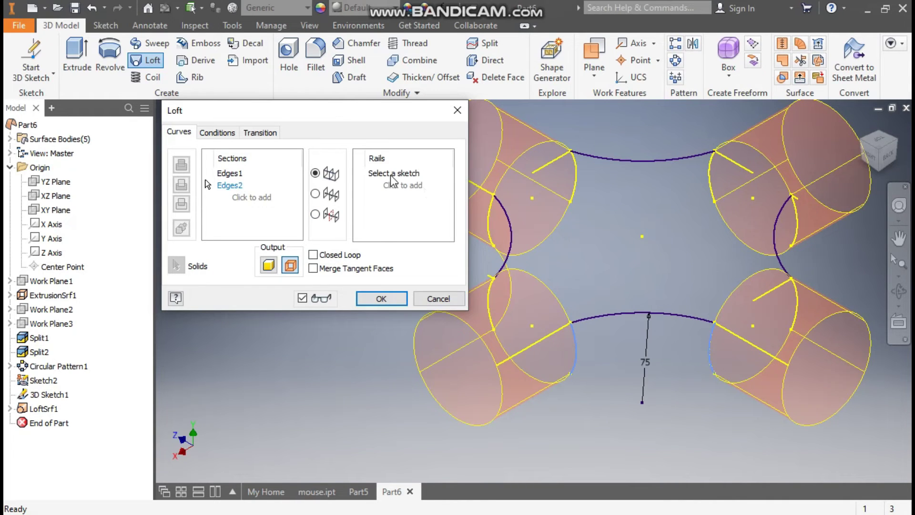
{"action": "left_click", "coordinate": [665, 318]}
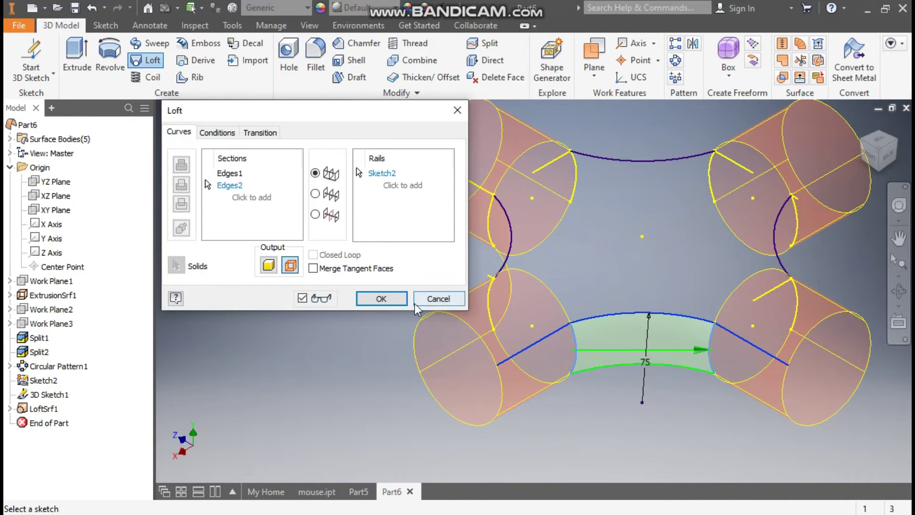
{"action": "left_click", "coordinate": [391, 299]}
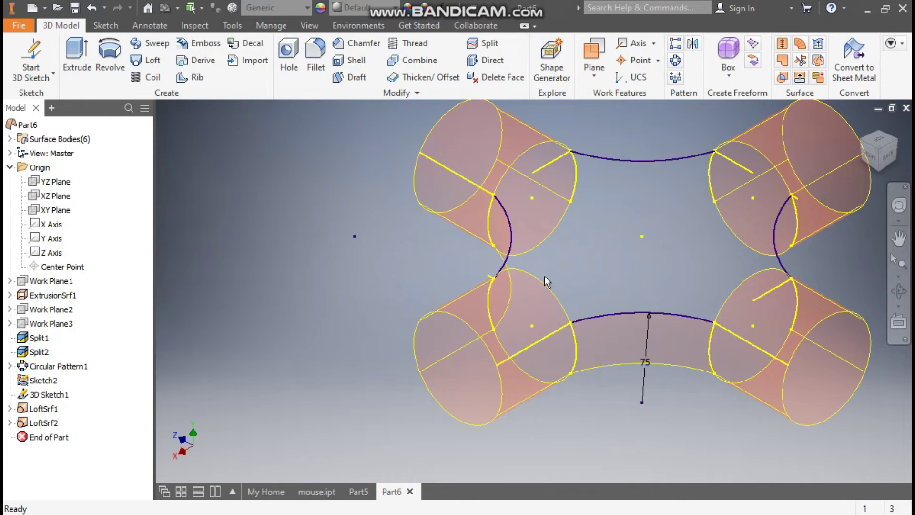
Loft a surface between the facing lower edges of the negative Z and negative X arms, using their connecting arc as the rail.
{"action": "left_click", "coordinate": [897, 144]}
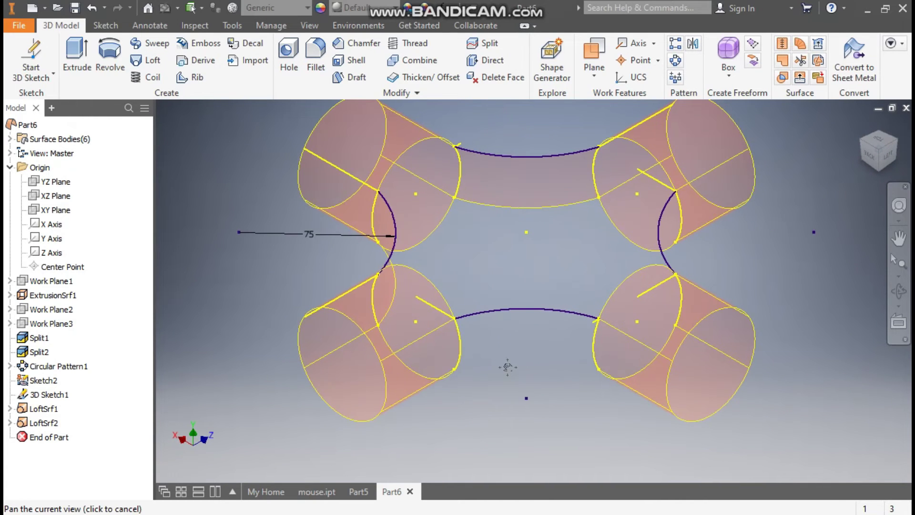
{"action": "left_click", "coordinate": [152, 60]}
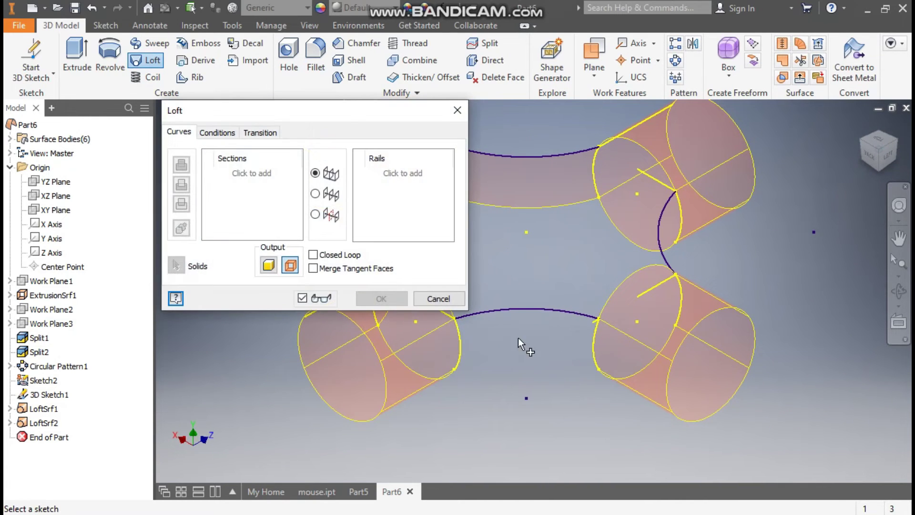
{"action": "left_click", "coordinate": [461, 342]}
{"action": "left_click", "coordinate": [250, 187]}
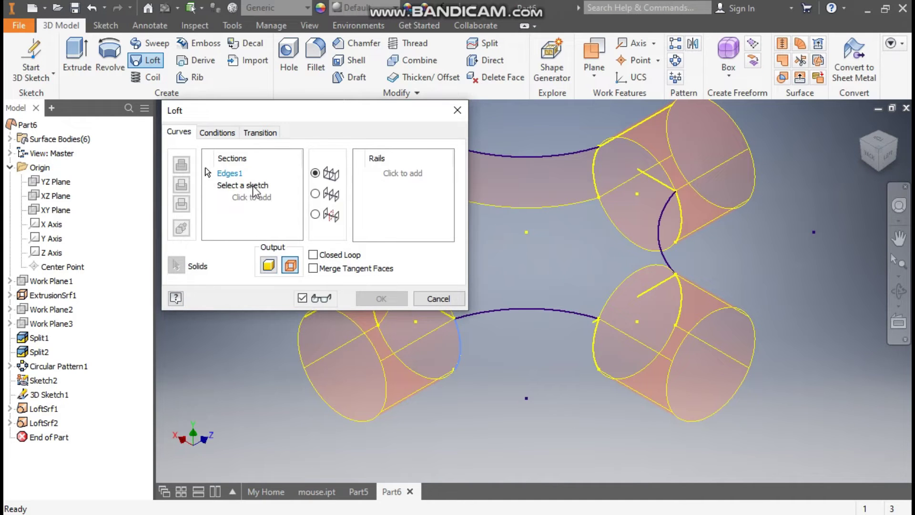
{"action": "left_click", "coordinate": [593, 336]}
{"action": "left_click", "coordinate": [387, 182]}
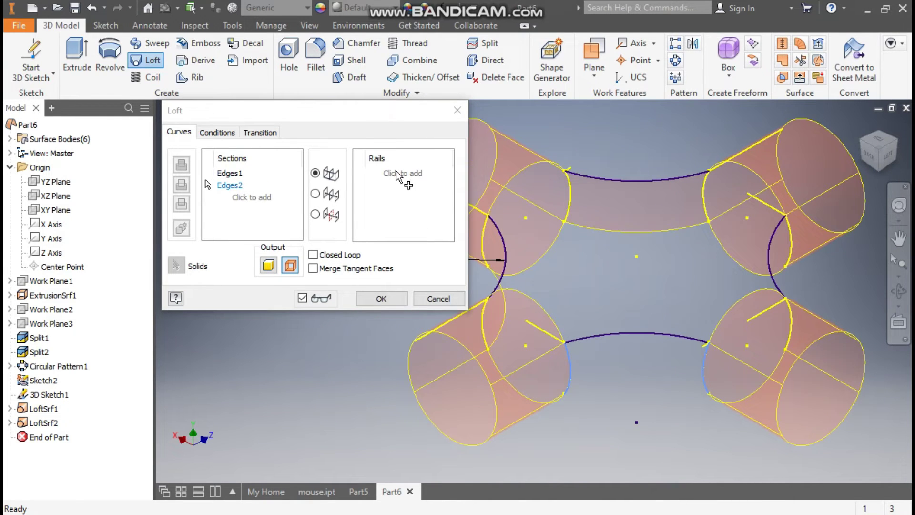
{"action": "left_click", "coordinate": [654, 332]}
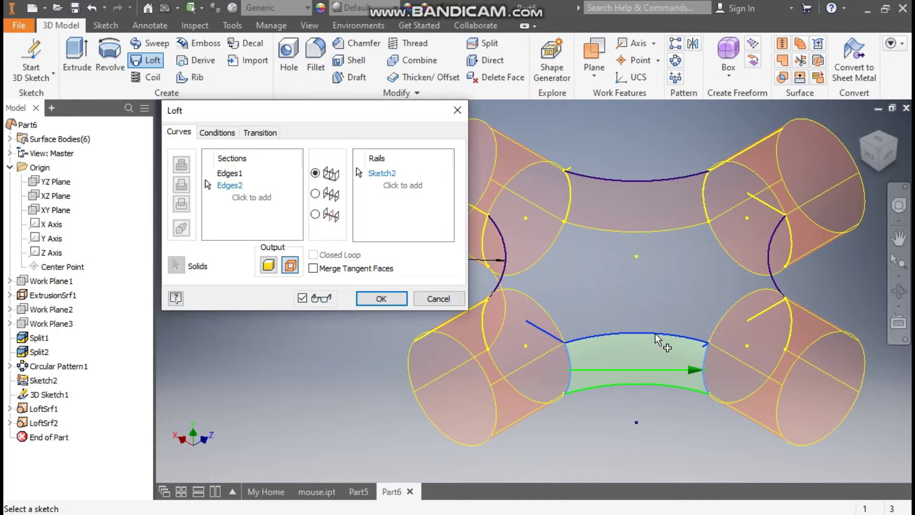
{"action": "left_click", "coordinate": [392, 299]}
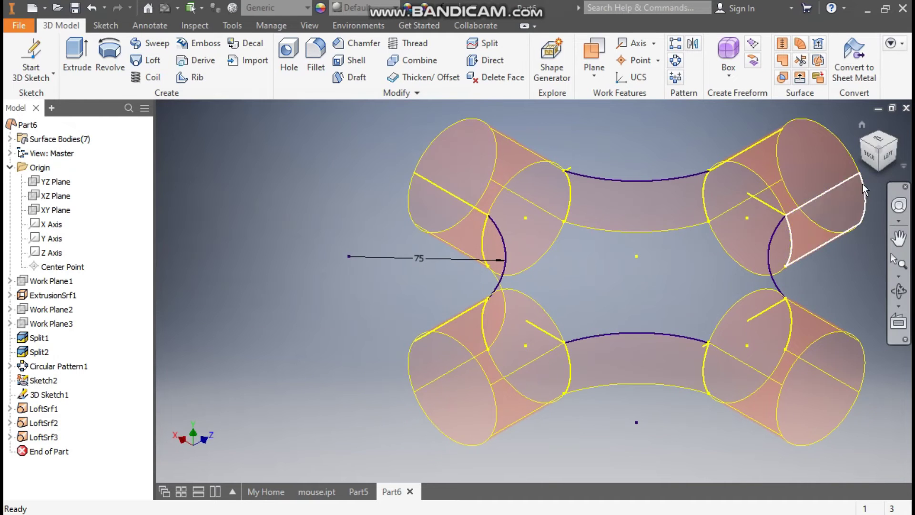
Loft a surface between the facing lower edges of the negative X and positive Z arms, using their connecting arc as the rail.
{"action": "left_click", "coordinate": [898, 146]}
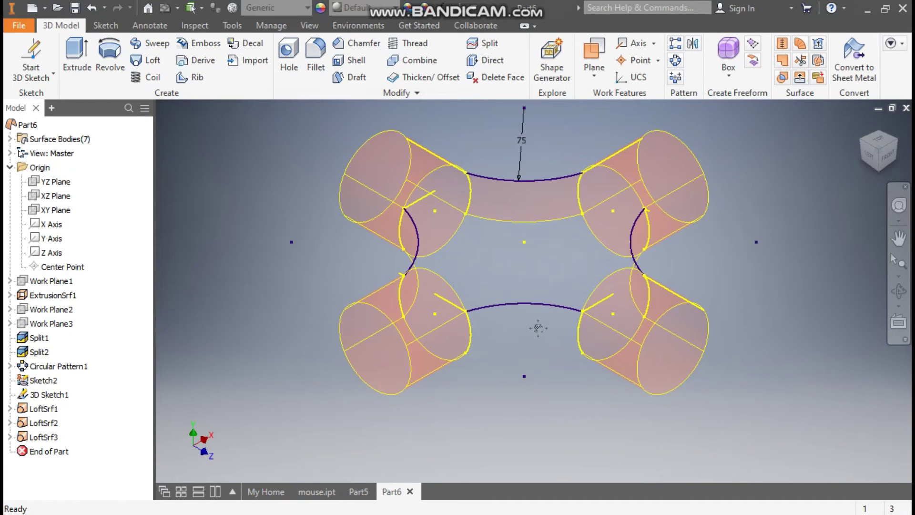
{"action": "middle_click_drag", "start_coordinate": [535, 327], "coordinate": [525, 337]}
{"action": "left_click", "coordinate": [149, 60]}
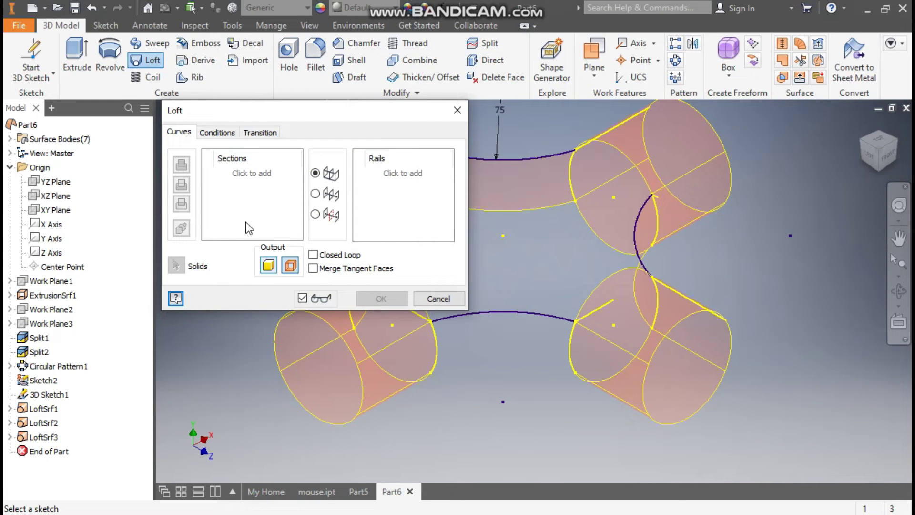
{"action": "left_click", "coordinate": [255, 173]}
{"action": "left_click", "coordinate": [437, 344]}
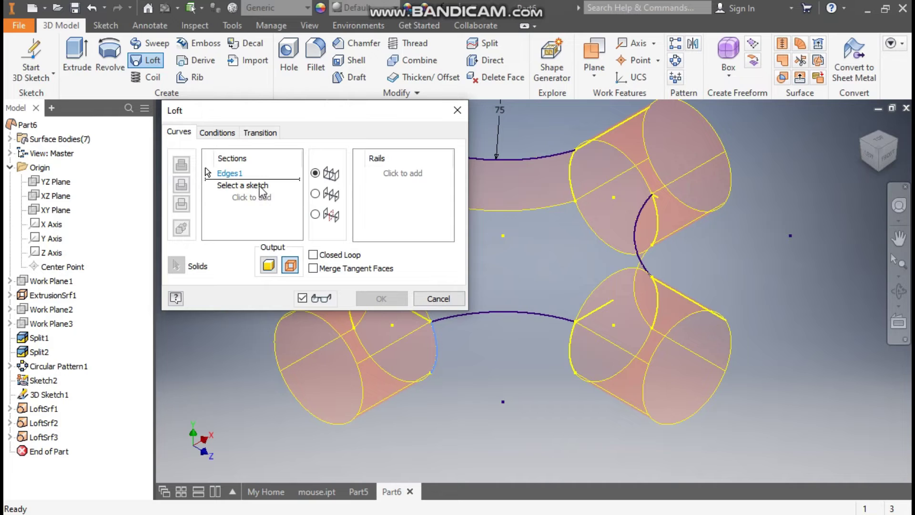
{"action": "left_click", "coordinate": [573, 345]}
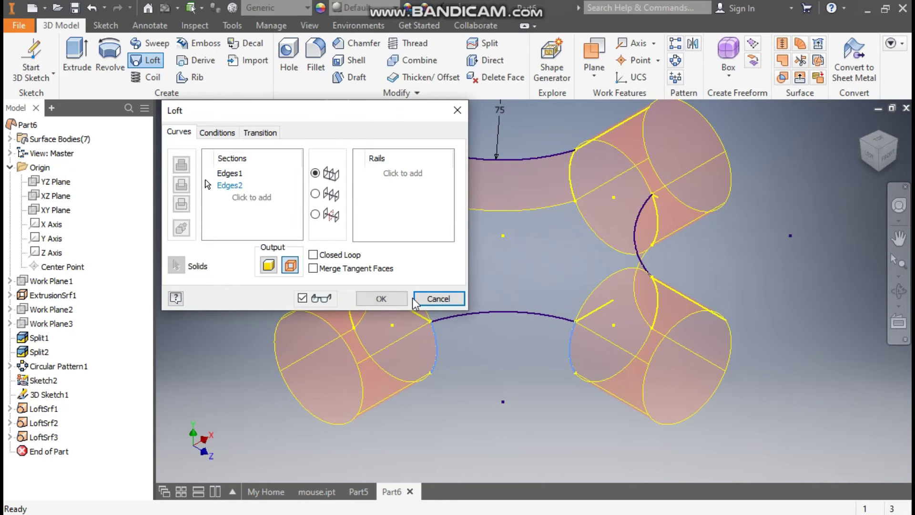
{"action": "left_click", "coordinate": [520, 312]}
{"action": "left_click", "coordinate": [403, 302]}
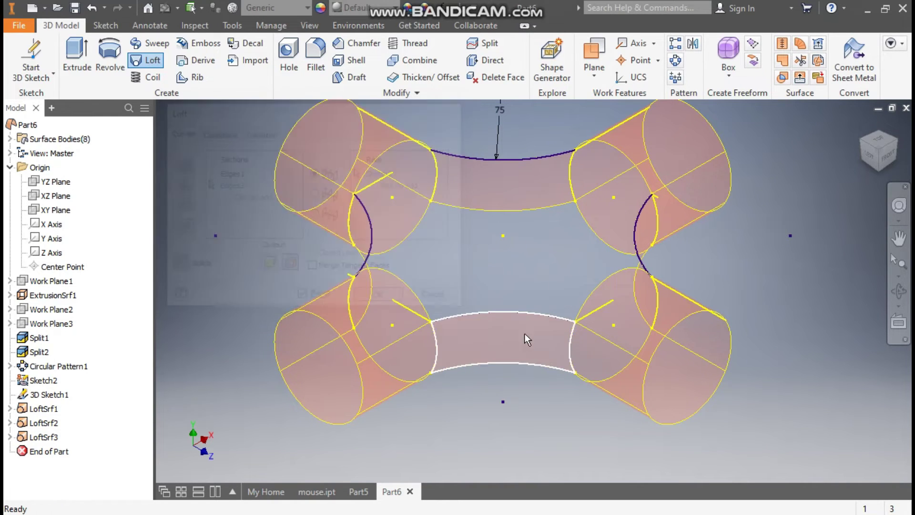
Hide the connecting-arc sketch, Sketch2.
{"action": "left_click", "coordinate": [905, 143]}
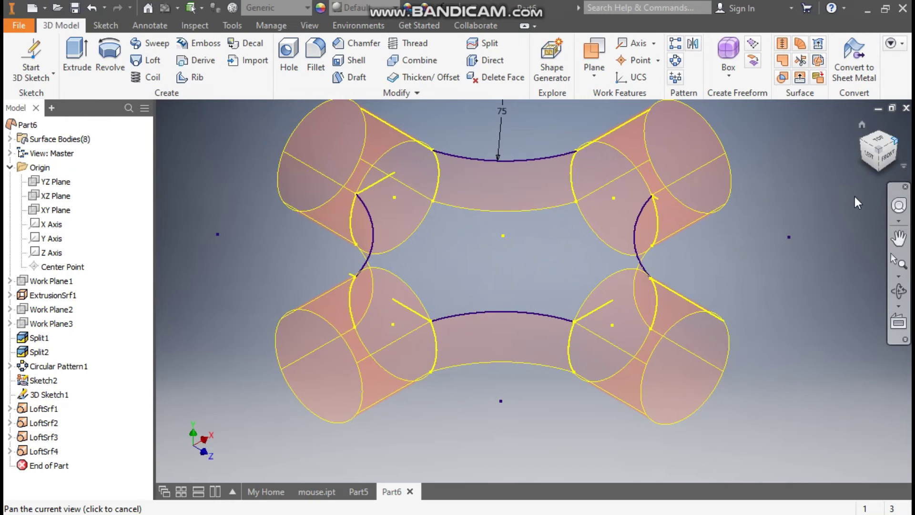
{"action": "left_click_drag", "start_coordinate": [552, 330], "coordinate": [552, 342]}
{"action": "key", "text": "Escape"}
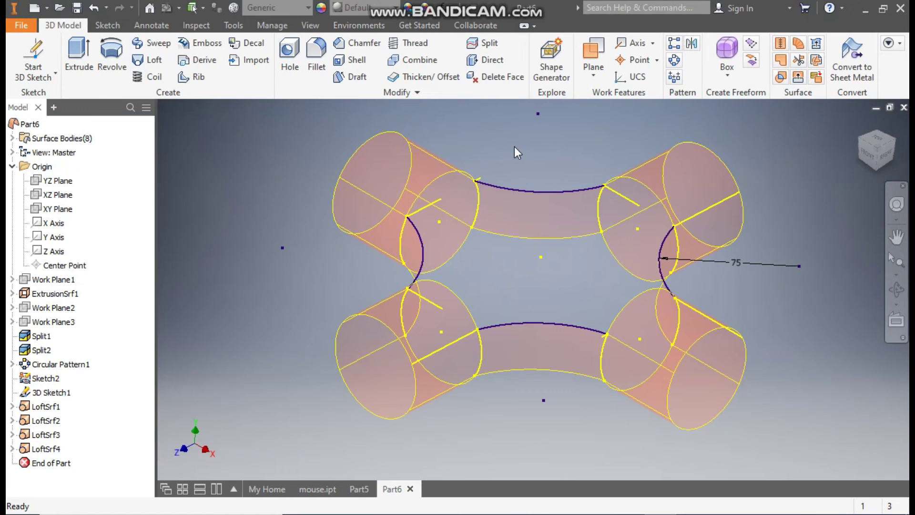
{"action": "left_click", "coordinate": [51, 380]}
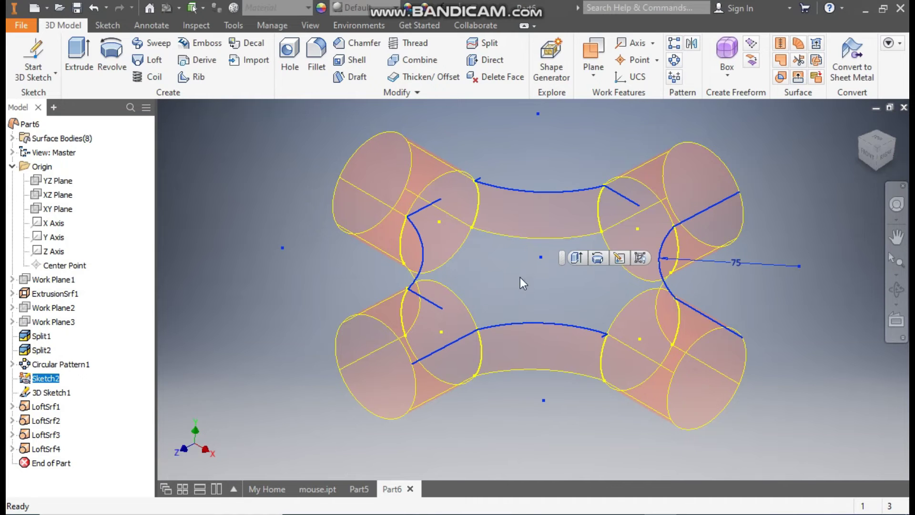
{"action": "left_click", "coordinate": [639, 258]}
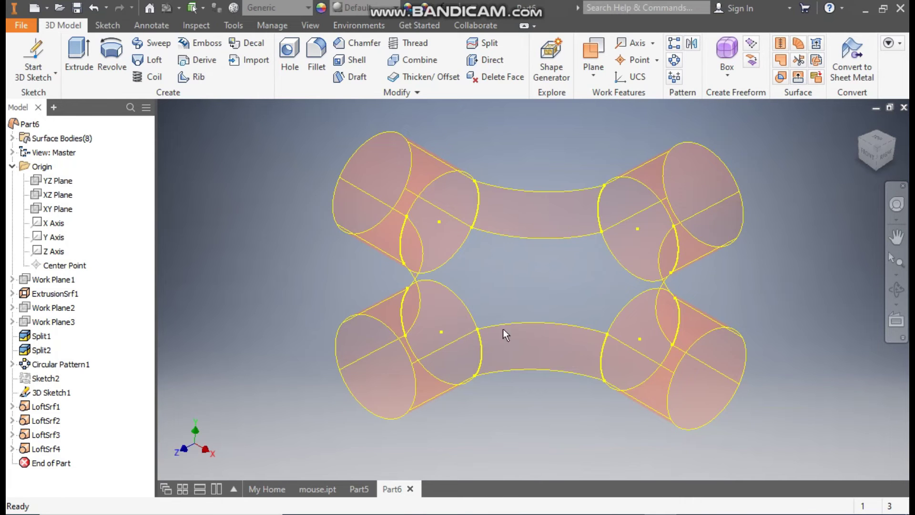
Start a 3D sketch and include the upper inner edges of the negative X and negative Z arms and the loft edge between them.
{"action": "left_click", "coordinate": [48, 75]}
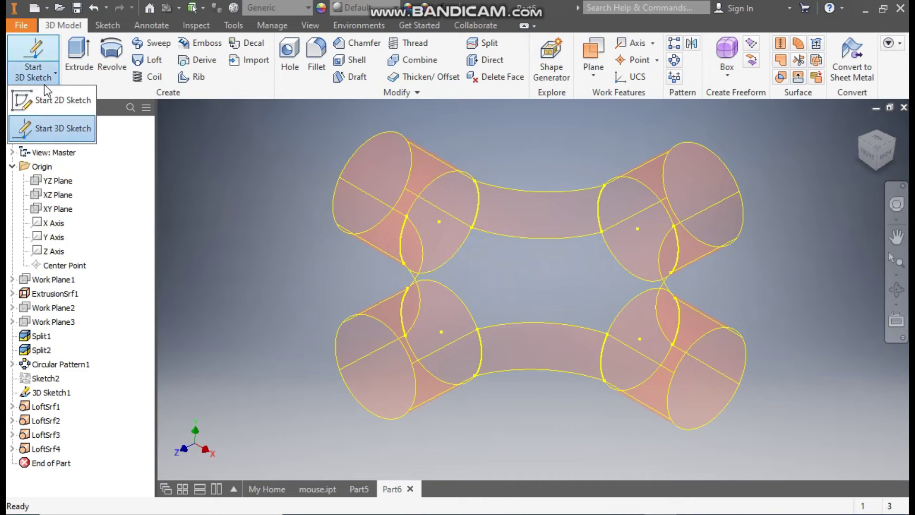
{"action": "left_click", "coordinate": [62, 129]}
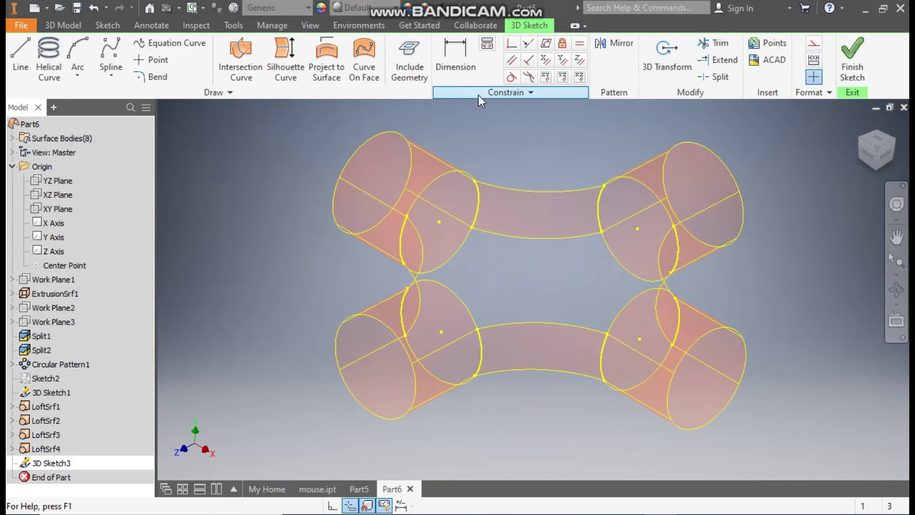
{"action": "left_click", "coordinate": [416, 53]}
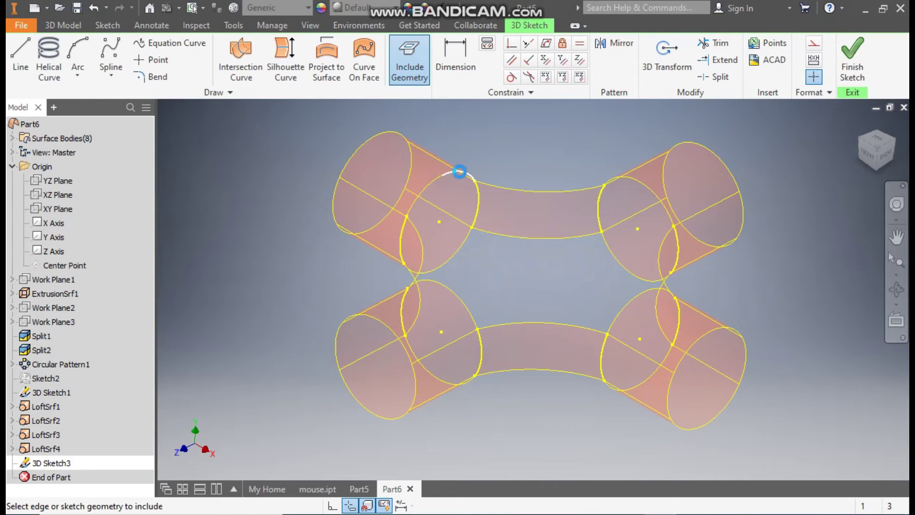
{"action": "left_click", "coordinate": [435, 179]}
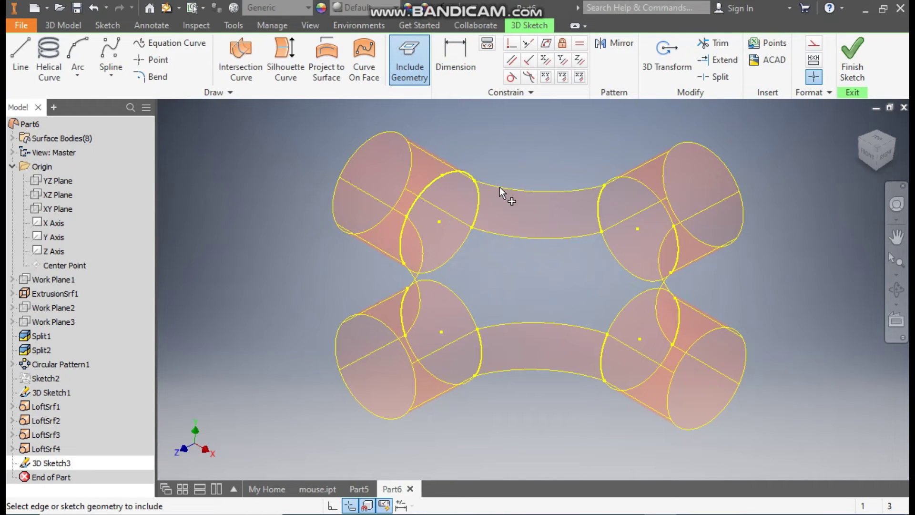
{"action": "left_click", "coordinate": [502, 187]}
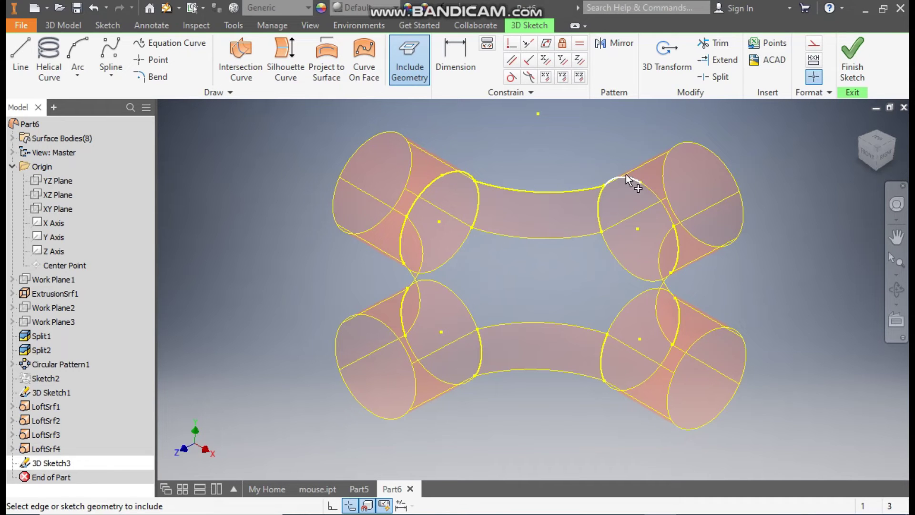
{"action": "left_click", "coordinate": [648, 188]}
Include the upper inner edges of the positive X and positive Z arms and the remaining upper loft edges, and finish the 3D sketch.
{"action": "left_click", "coordinate": [634, 299]}
{"action": "left_click", "coordinate": [545, 322]}
{"action": "left_click", "coordinate": [470, 310]}
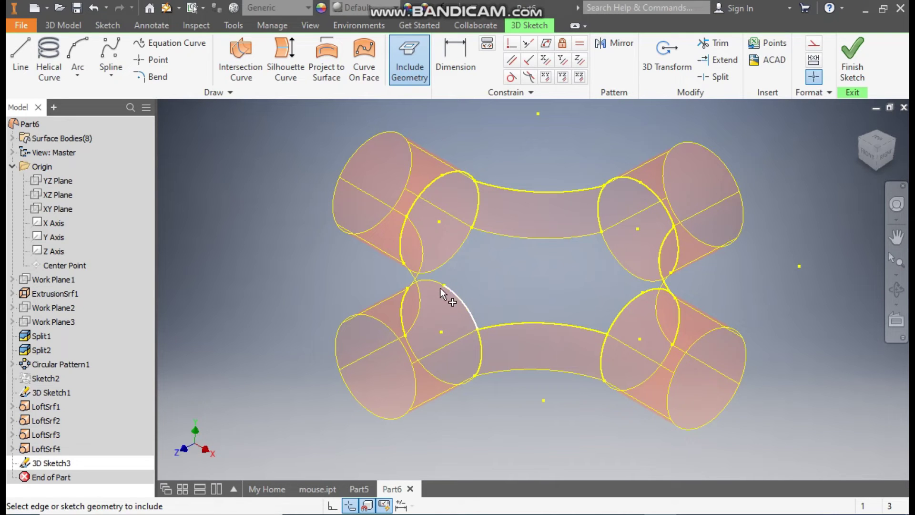
{"action": "left_click", "coordinate": [860, 139]}
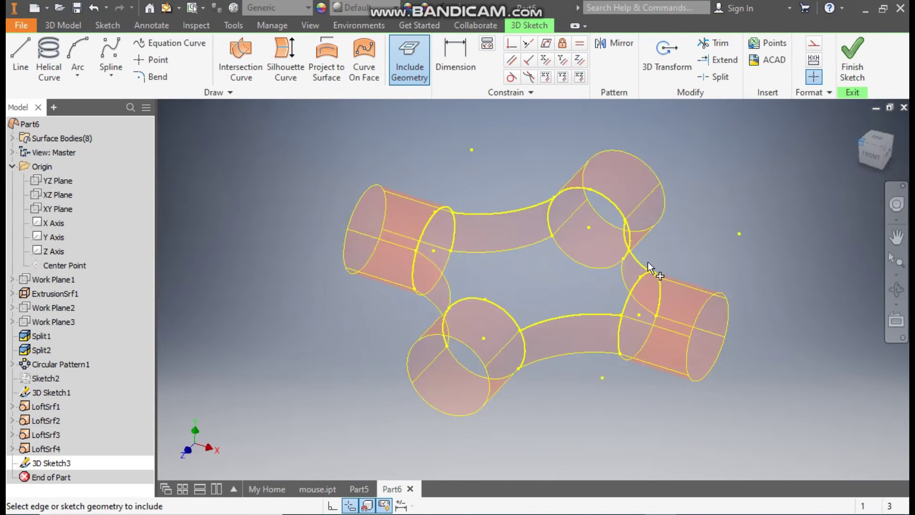
{"action": "scroll", "coordinate": [526, 329], "scroll_direction": "down", "scroll_amount": 3}
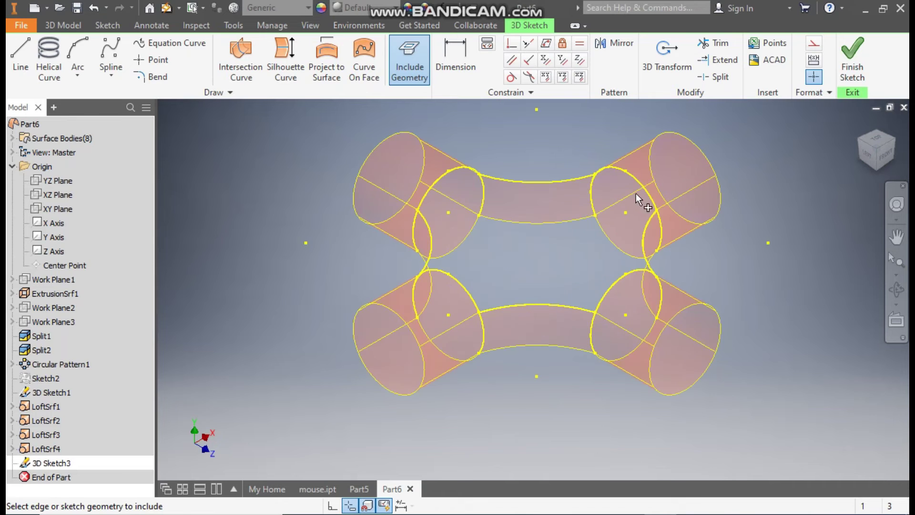
{"action": "left_click", "coordinate": [864, 56]}
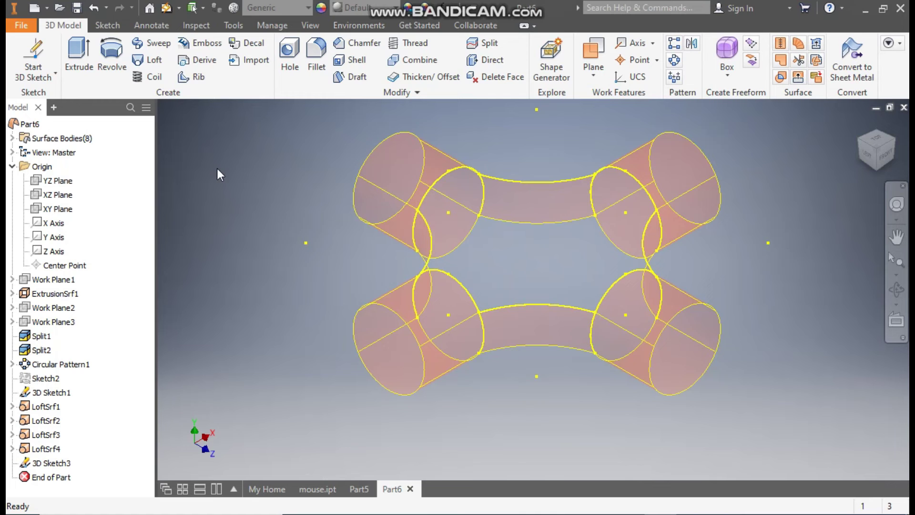
Create a boundary patch over the top opening, using the closed loop of included edges in 3D Sketch3 as the boundary.
{"action": "left_click", "coordinate": [780, 61]}
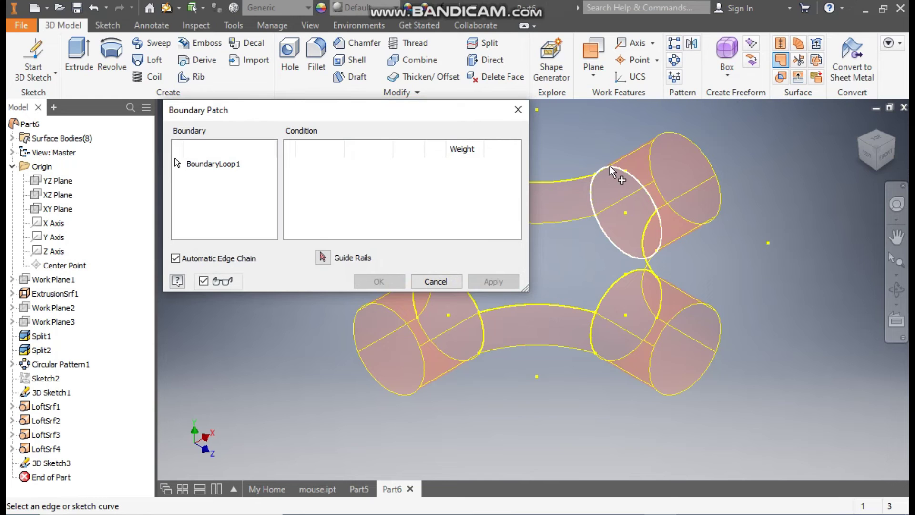
{"action": "middle_click_drag", "start_coordinate": [661, 183], "coordinate": [848, 184]}
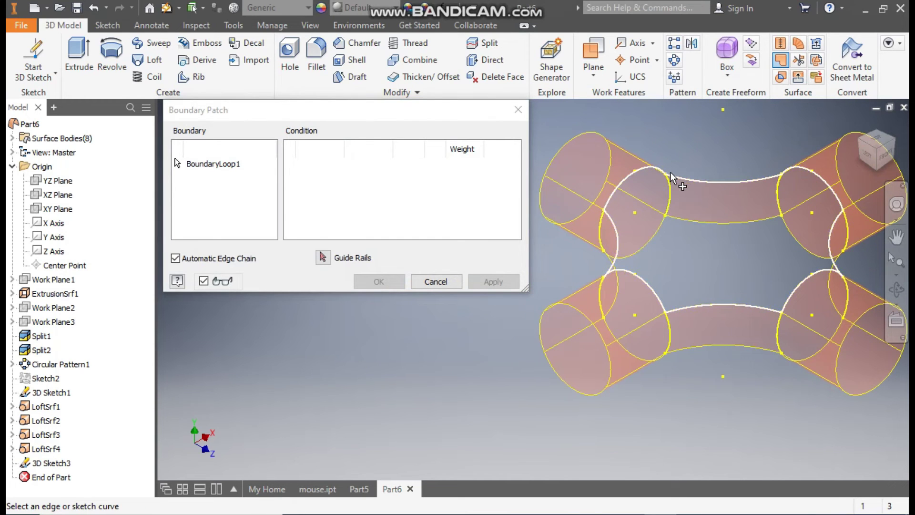
{"action": "left_click", "coordinate": [693, 196]}
{"action": "mouse_move", "coordinate": [757, 131]}
{"action": "middle_mouse_down"}
{"action": "mouse_move", "coordinate": [696, 105]}
{"action": "mouse_move", "coordinate": [681, 293]}
{"action": "middle_mouse_up"}
{"action": "middle_click_drag", "start_coordinate": [562, 310], "coordinate": [742, 298]}
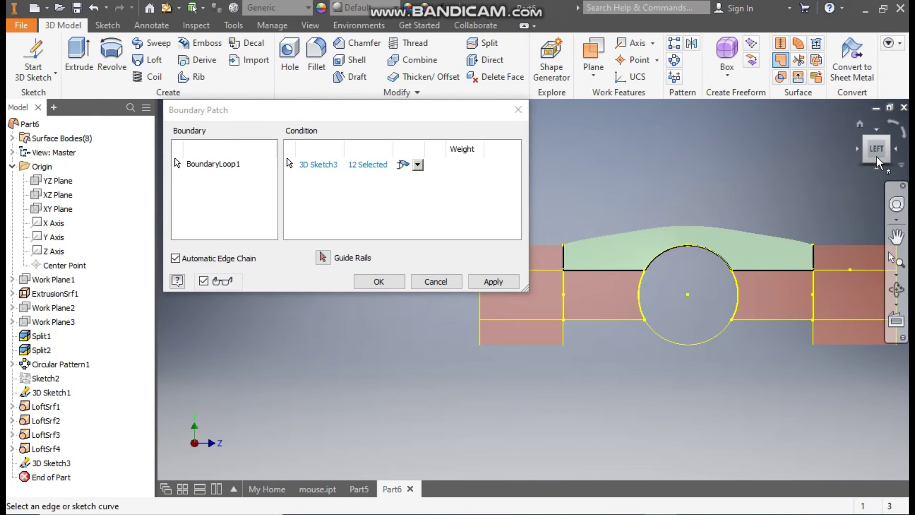
{"action": "middle_click_drag", "start_coordinate": [860, 195], "coordinate": [851, 207], "text": "shift"}
{"action": "left_click", "coordinate": [859, 124]}
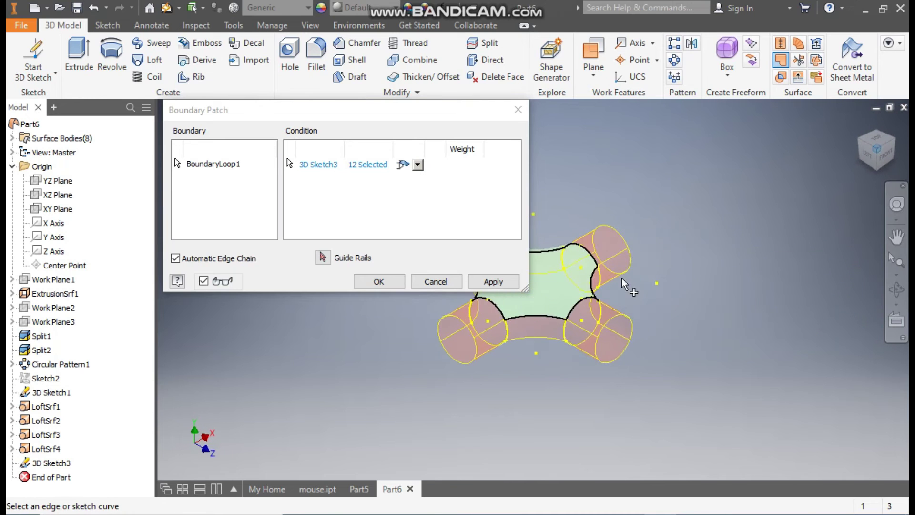
{"action": "left_click", "coordinate": [504, 289]}
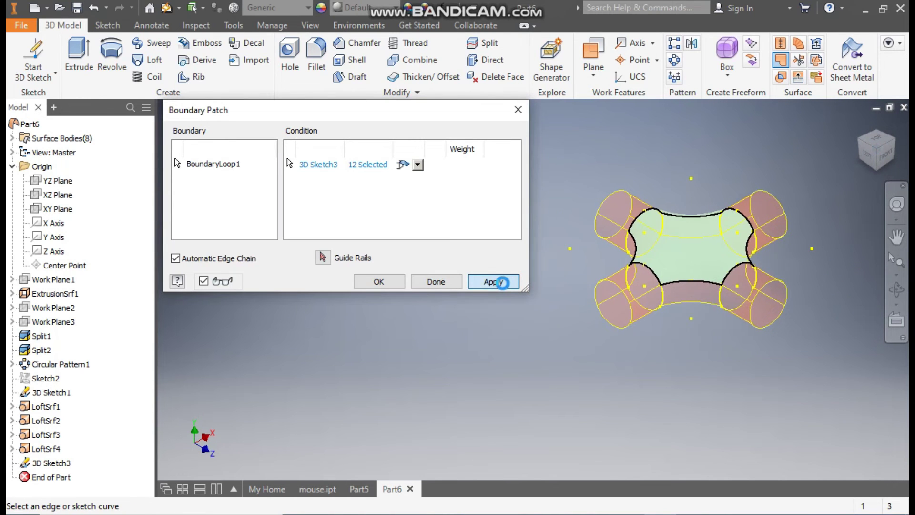
{"action": "left_click", "coordinate": [516, 108]}
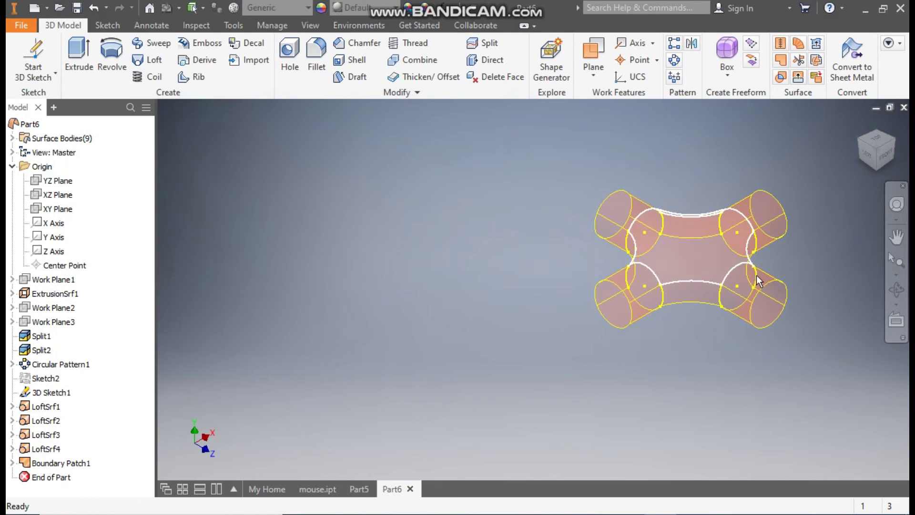
Mirror the top boundary patch about the XZ plane to close the bottom opening of the junction.
{"action": "scroll", "coordinate": [734, 275], "scroll_direction": "down", "scroll_amount": 4}
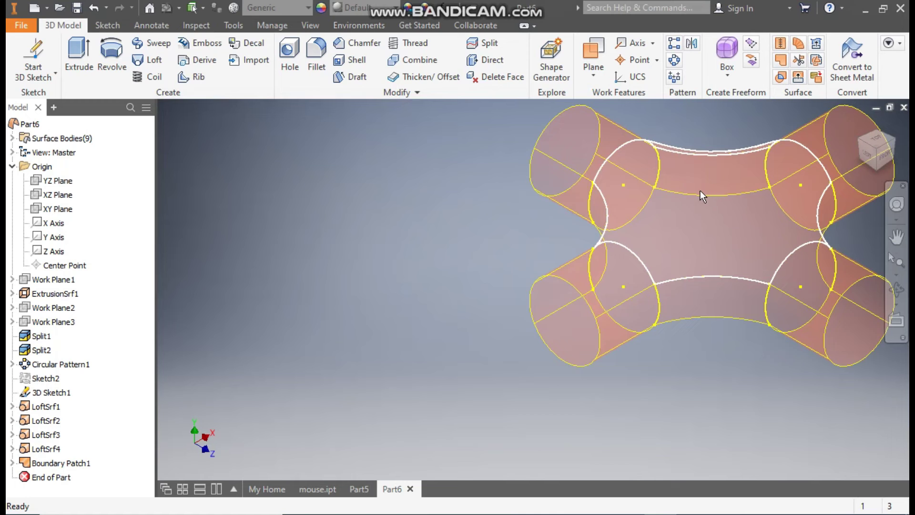
{"action": "middle_click_drag", "start_coordinate": [834, 218], "coordinate": [669, 235]}
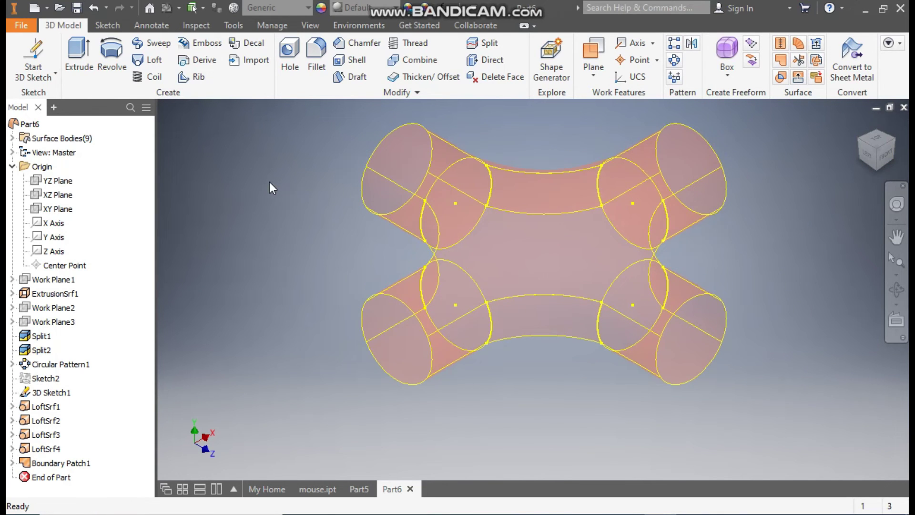
{"action": "left_click", "coordinate": [692, 43]}
{"action": "left_click", "coordinate": [513, 225]}
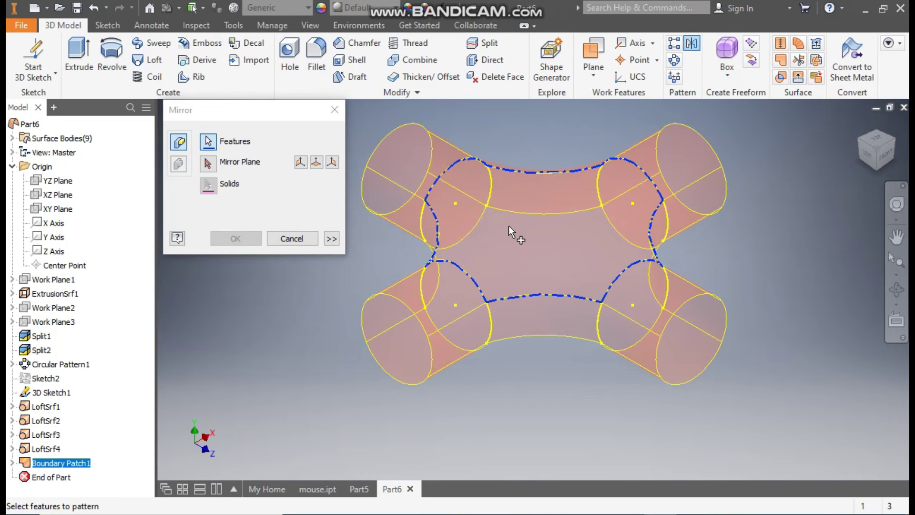
{"action": "left_click", "coordinate": [208, 163]}
{"action": "left_click", "coordinate": [208, 164]}
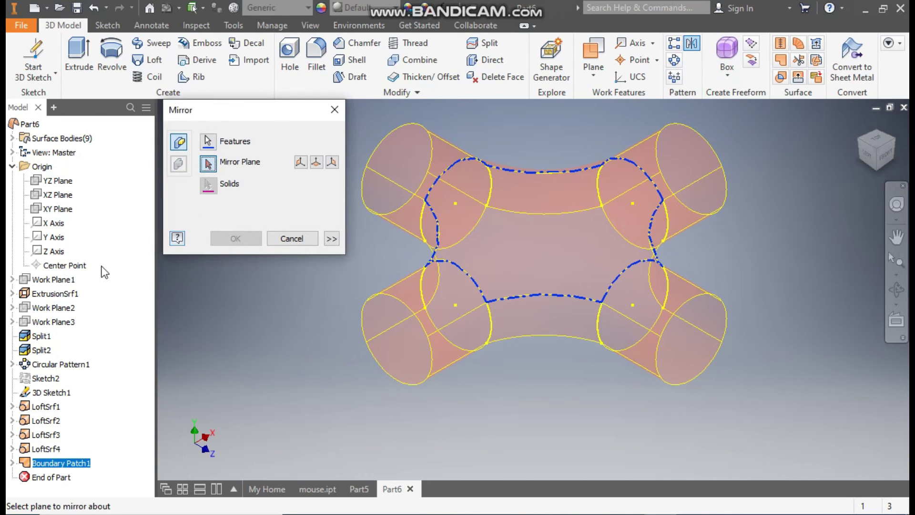
{"action": "left_click", "coordinate": [57, 196]}
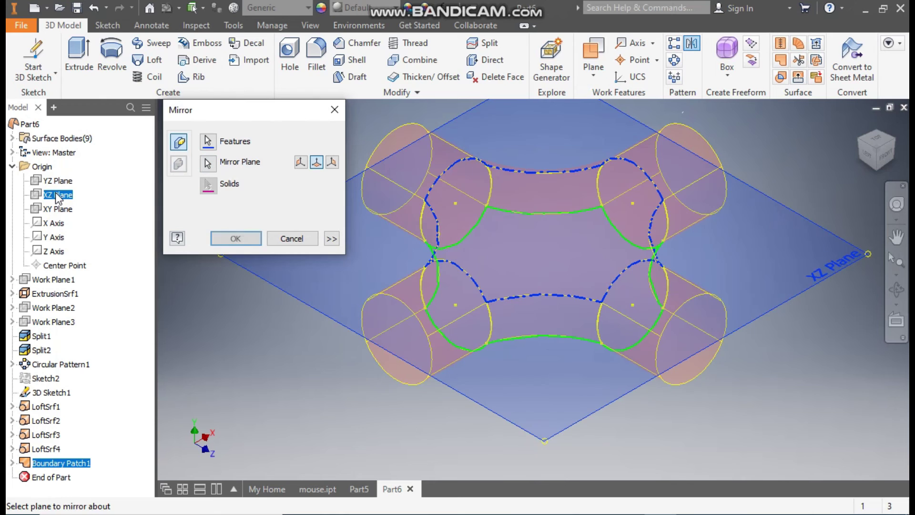
{"action": "left_click", "coordinate": [876, 168]}
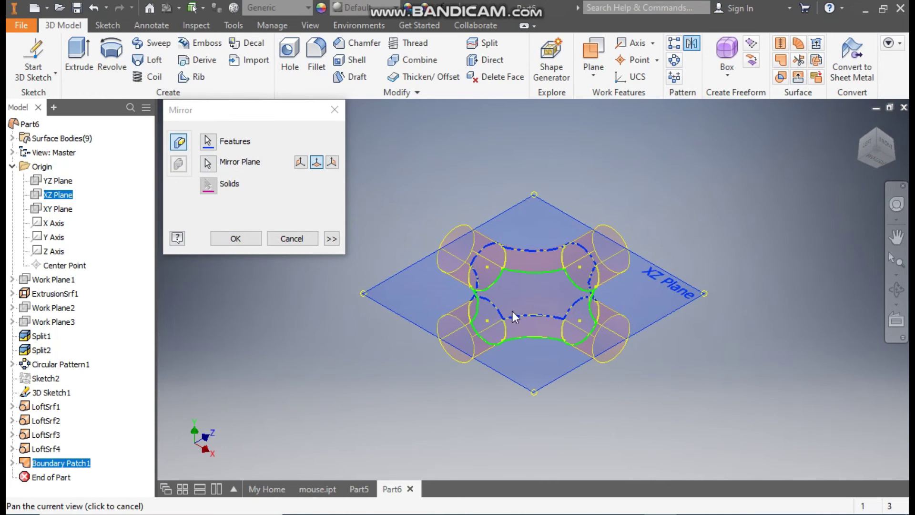
{"action": "left_click", "coordinate": [238, 236]}
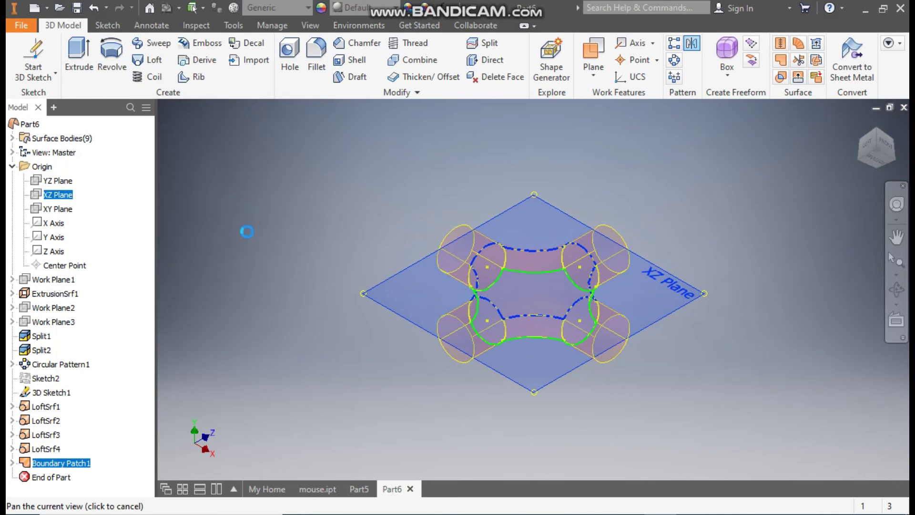
Stitch all the junction's surfaces, including the arms, lofts and both patches, into one quilt.
{"action": "left_click", "coordinate": [861, 124]}
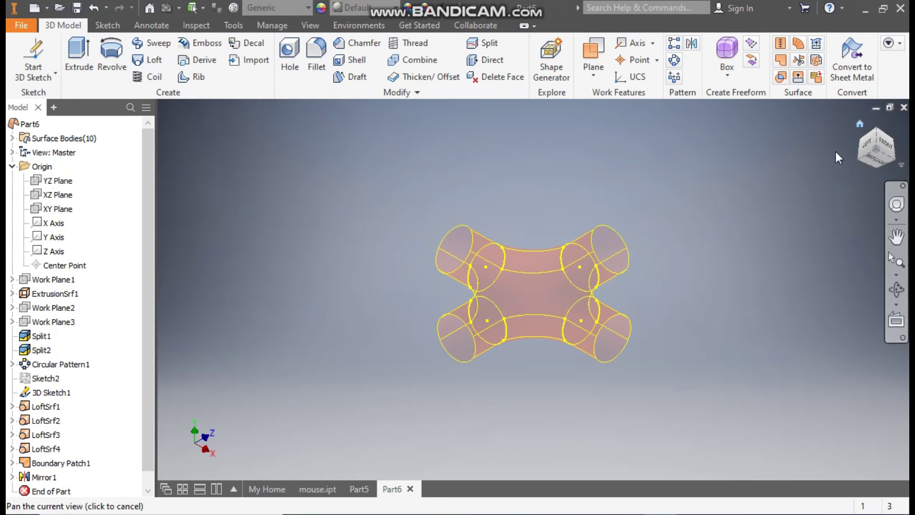
{"action": "key", "text": "F5"}
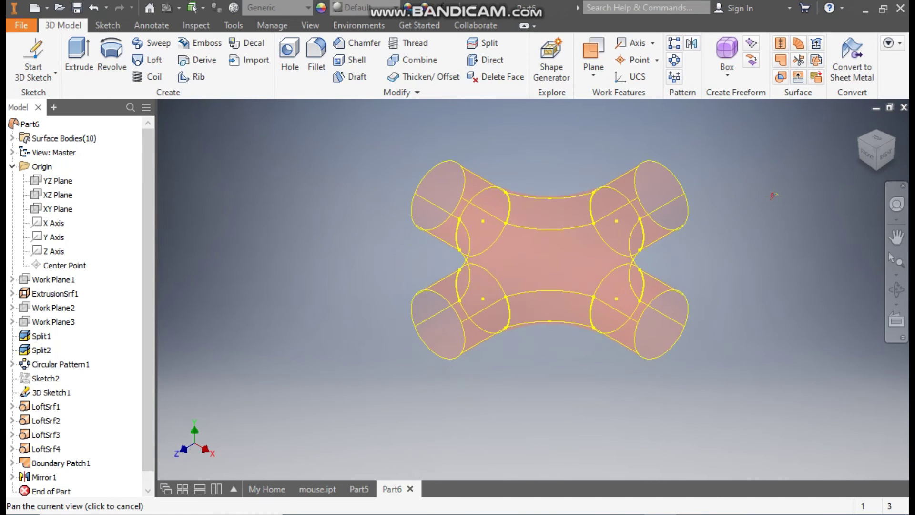
{"action": "middle_click_drag", "start_coordinate": [783, 228], "coordinate": [796, 264], "text": "shift"}
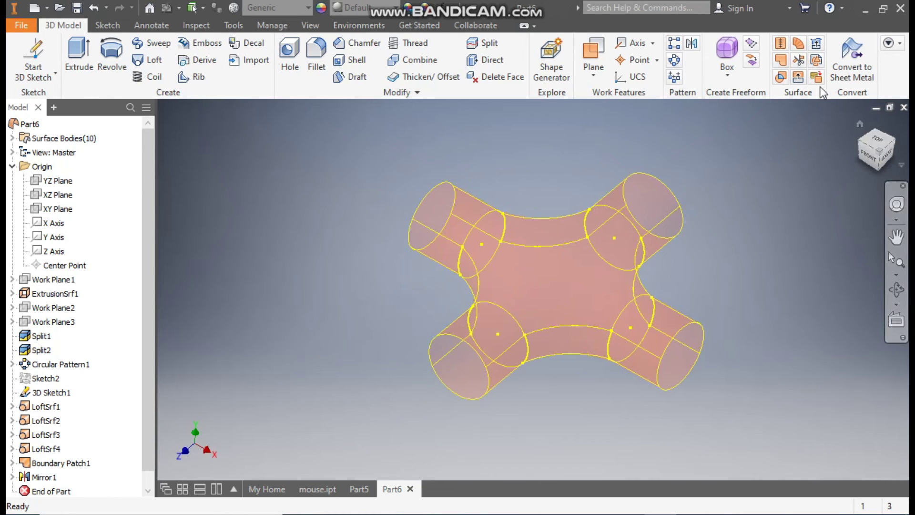
{"action": "left_click", "coordinate": [781, 45]}
{"action": "left_click_drag", "start_coordinate": [764, 124], "coordinate": [343, 409]}
{"action": "left_click", "coordinate": [209, 342]}
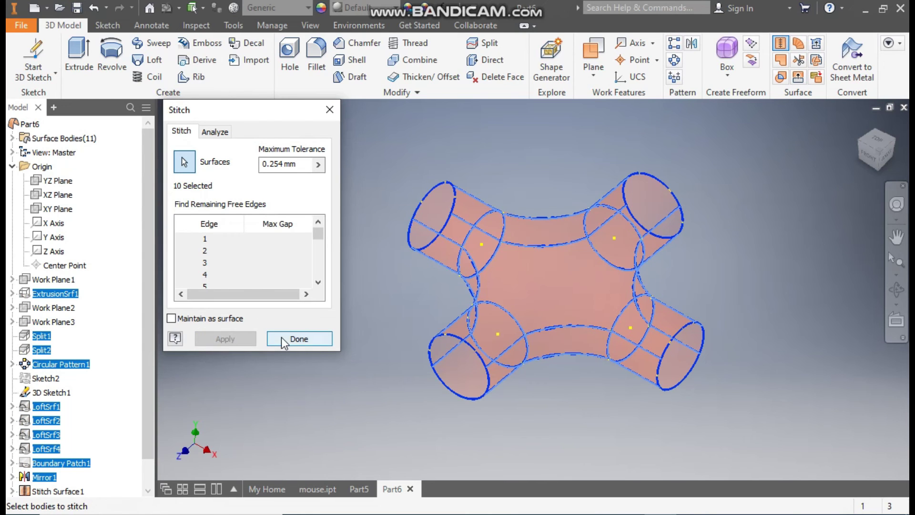
{"action": "left_click", "coordinate": [298, 339]}
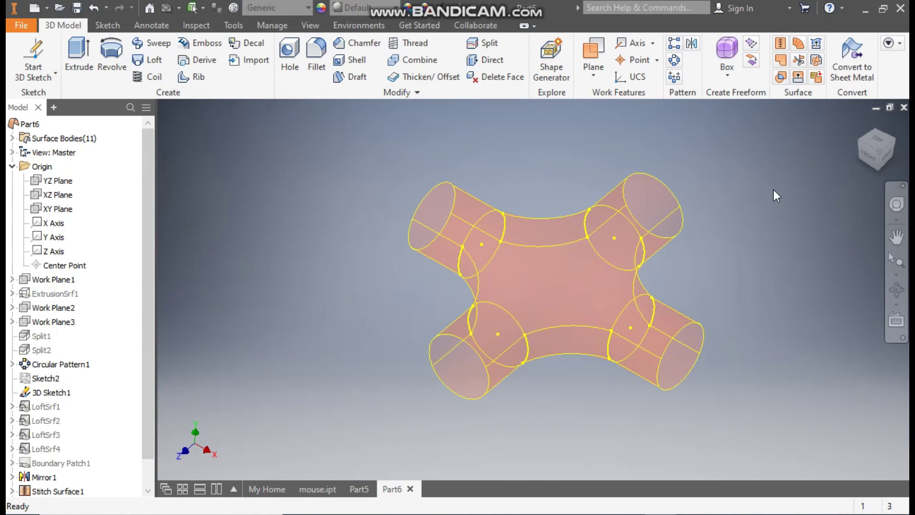
Thicken all faces of the stitched junction surface by 2 mm into a new solid body.
{"action": "left_click", "coordinate": [410, 76]}
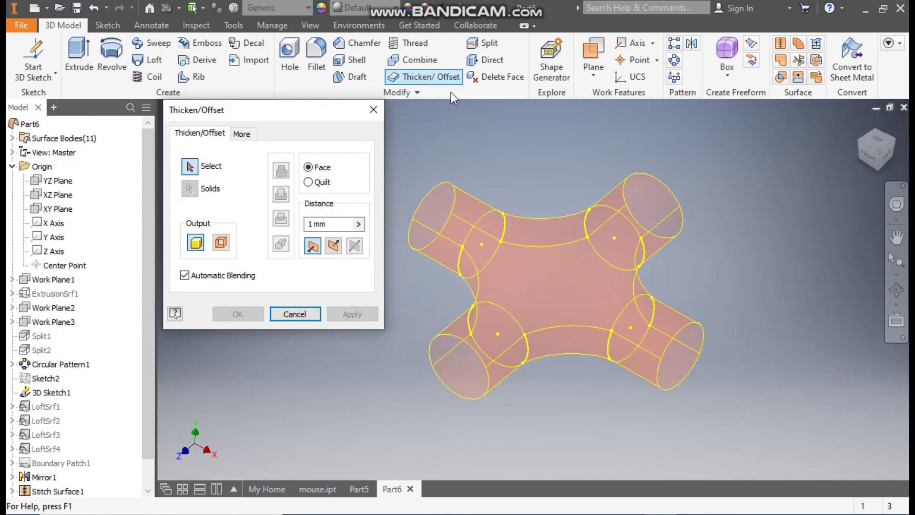
{"action": "left_click_drag", "start_coordinate": [752, 171], "coordinate": [369, 418]}
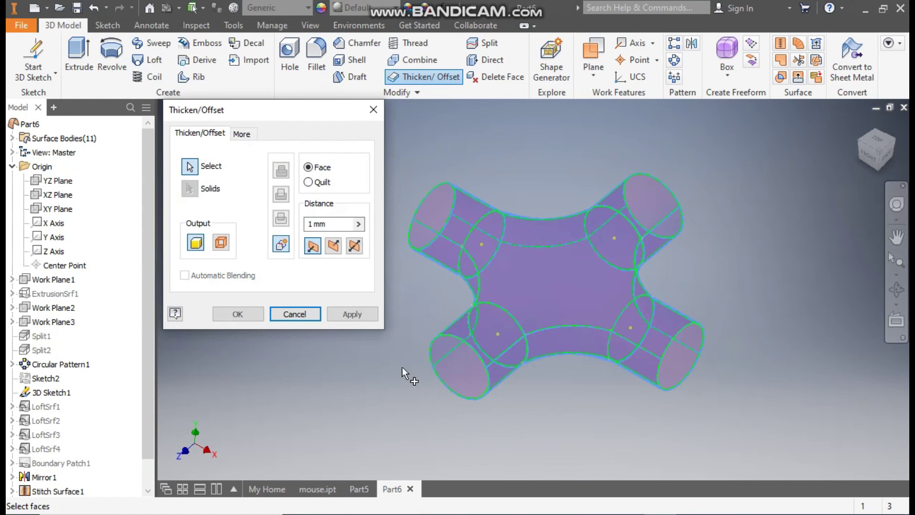
{"action": "left_click", "coordinate": [307, 230]}
{"action": "type", "text": "2"}
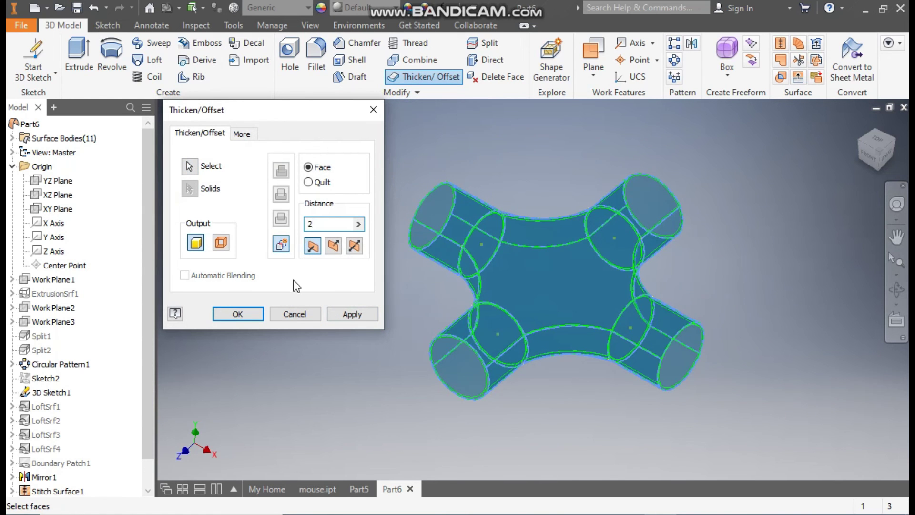
{"action": "left_click", "coordinate": [250, 314]}
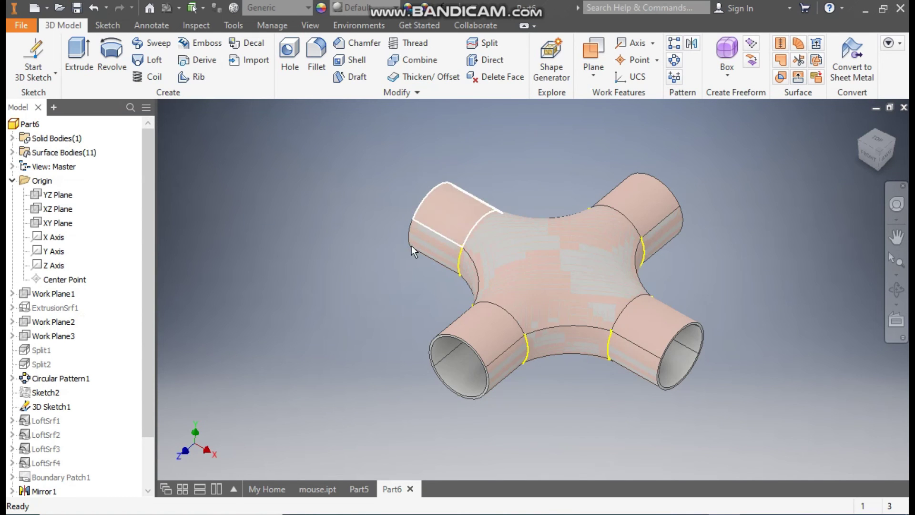
Hide the stitched surface, Stitch Surface1, that overlaps the thickened solid.
{"action": "scroll", "coordinate": [496, 391], "scroll_direction": "down", "scroll_amount": 4}
{"action": "scroll", "coordinate": [494, 391], "scroll_direction": "up", "scroll_amount": 4}
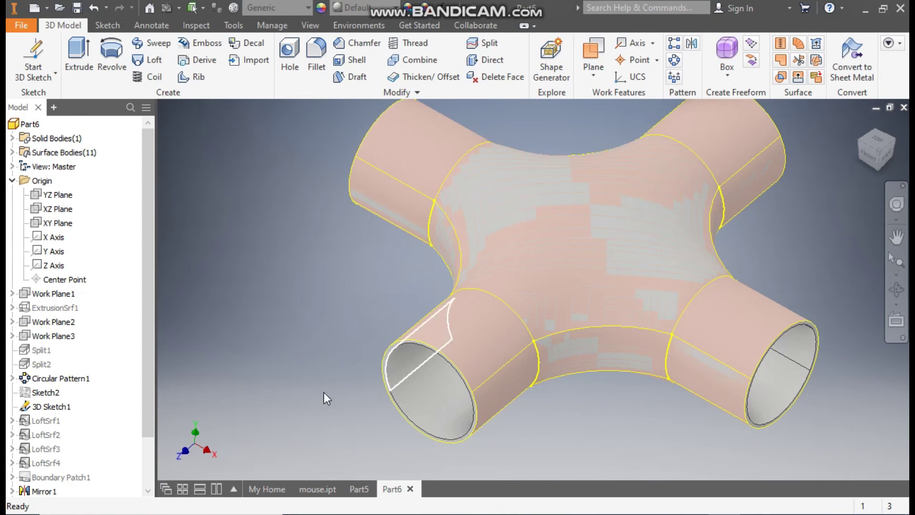
{"action": "scroll", "coordinate": [88, 443], "scroll_direction": "down", "scroll_amount": 2}
{"action": "left_click", "coordinate": [59, 449]}
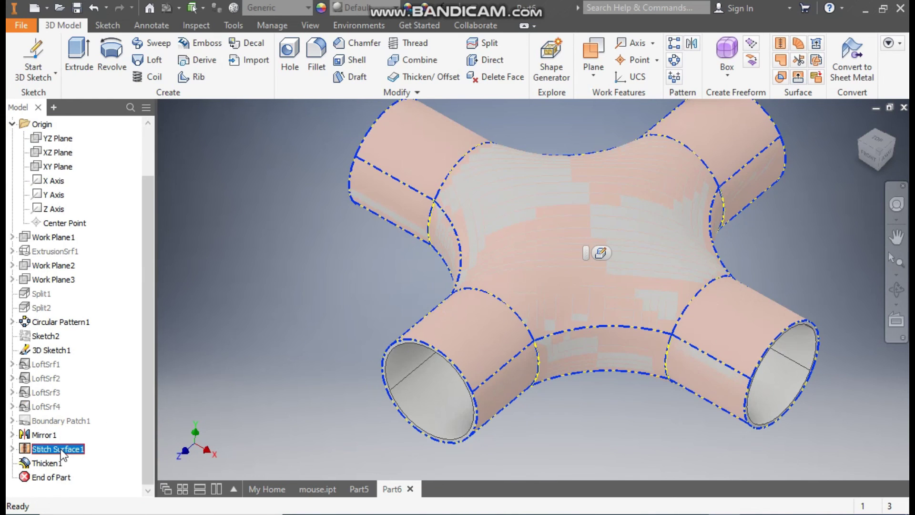
{"action": "right_click", "coordinate": [61, 450]}
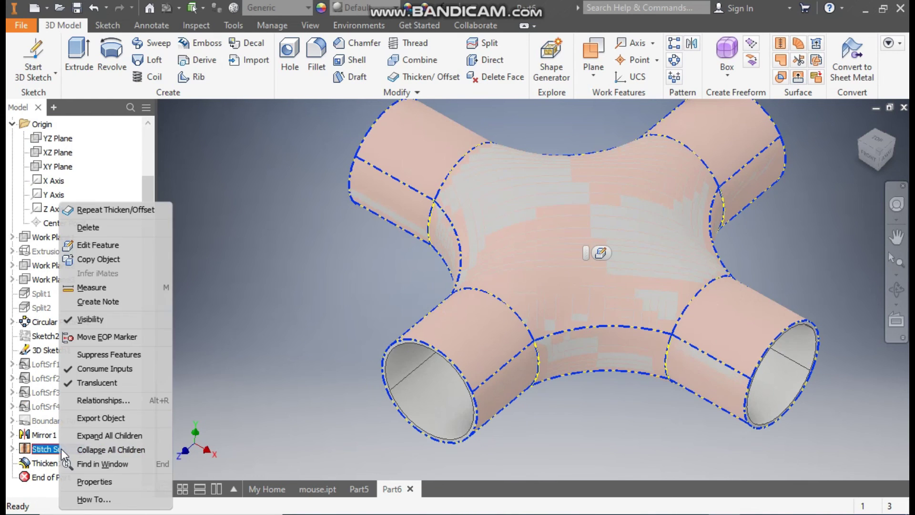
{"action": "left_click", "coordinate": [93, 319]}
Hide 3D Sketch1, which holds the arc curves at the inner ends of the arms.
{"action": "middle_click_drag", "start_coordinate": [315, 261], "coordinate": [323, 257]}
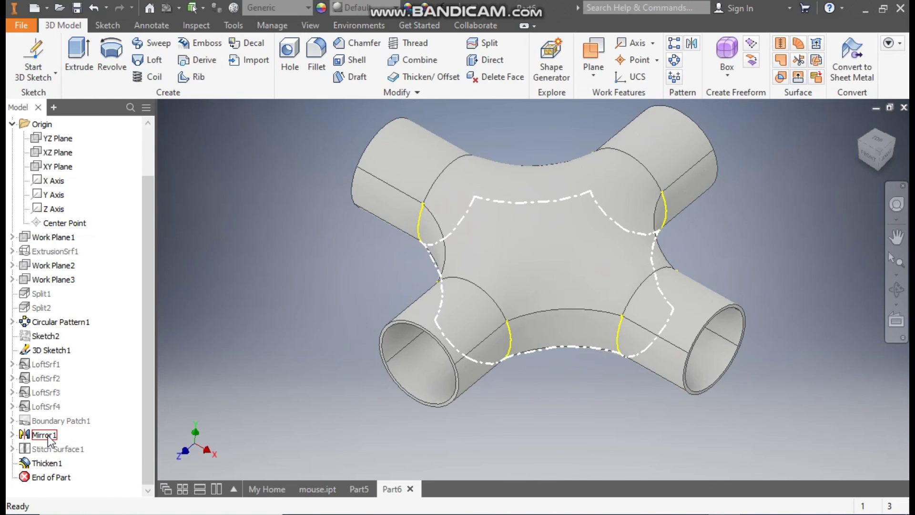
{"action": "left_click", "coordinate": [510, 339]}
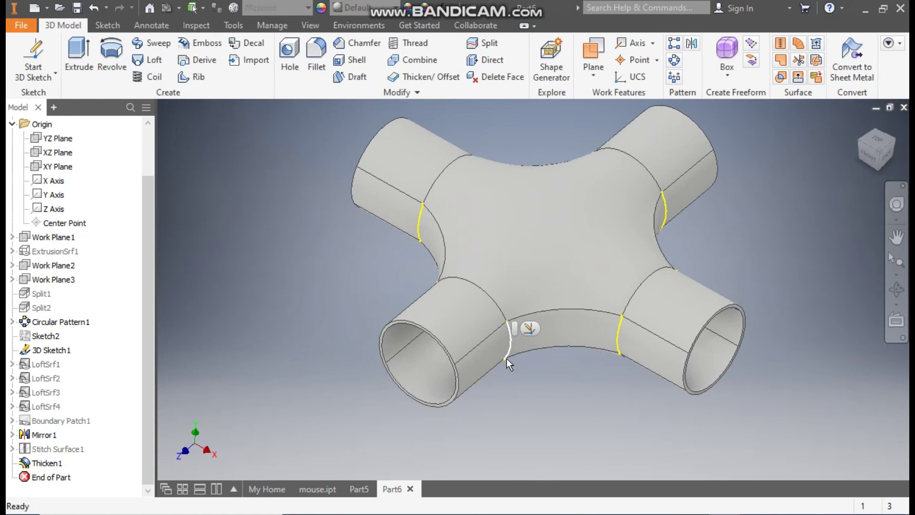
{"action": "left_click", "coordinate": [53, 351]}
{"action": "right_click", "coordinate": [52, 351]}
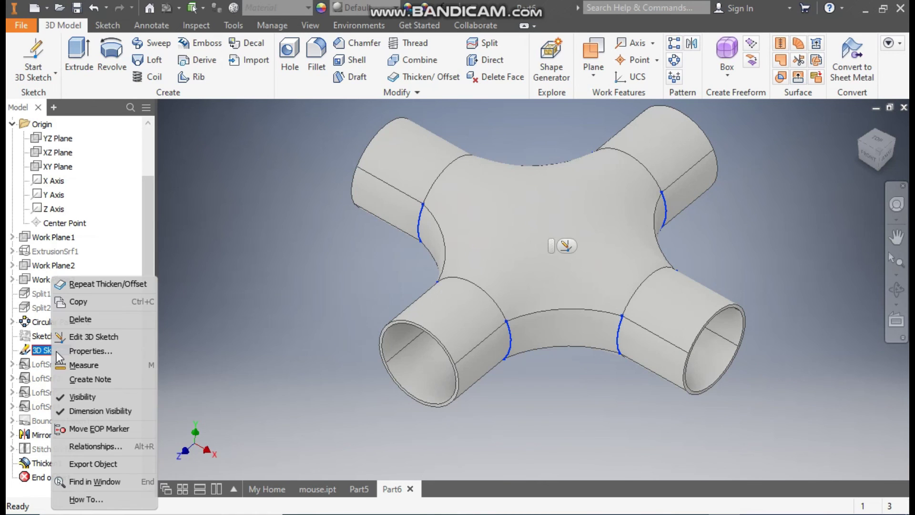
{"action": "left_click", "coordinate": [87, 400]}
Apply the Machined - Aluminum appearance from the Inventor Material Library to the pipe junction.
{"action": "mouse_move", "coordinate": [253, 280]}
{"action": "middle_mouse_down"}
{"action": "mouse_move", "coordinate": [286, 292]}
{"action": "mouse_move", "coordinate": [282, 285]}
{"action": "middle_mouse_up"}
{"action": "scroll", "coordinate": [282, 298], "scroll_direction": "down", "scroll_amount": 3}
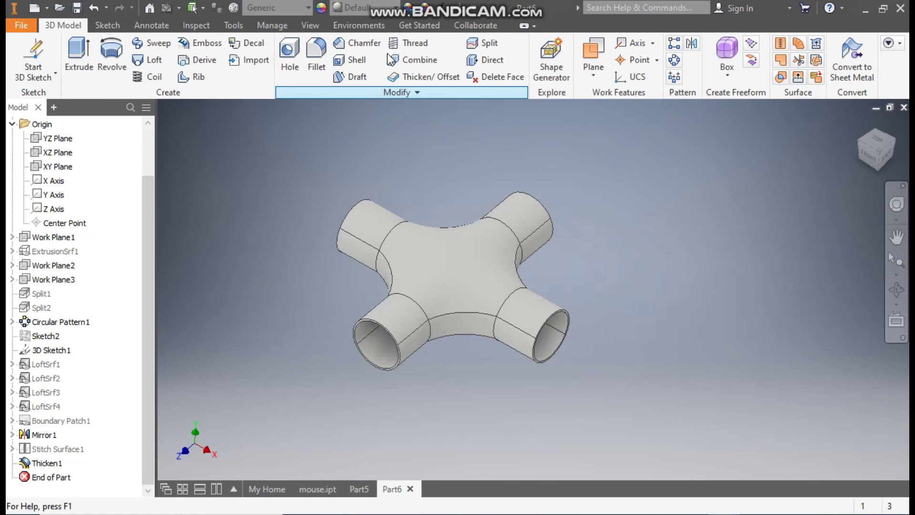
{"action": "left_click", "coordinate": [355, 7]}
{"action": "left_click_drag", "start_coordinate": [464, 104], "coordinate": [473, 170]}
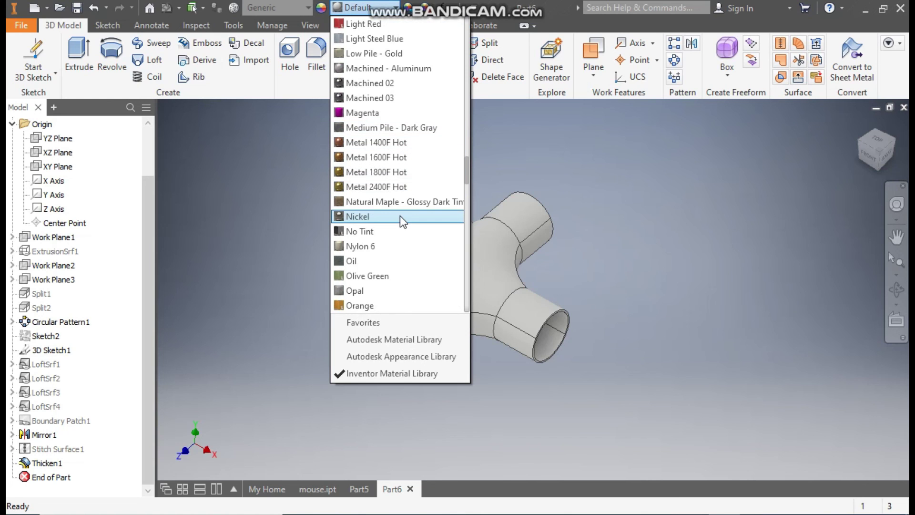
{"action": "scroll", "coordinate": [381, 223], "scroll_direction": "up", "scroll_amount": 2}
{"action": "scroll", "coordinate": [388, 212], "scroll_direction": "down", "scroll_amount": 2}
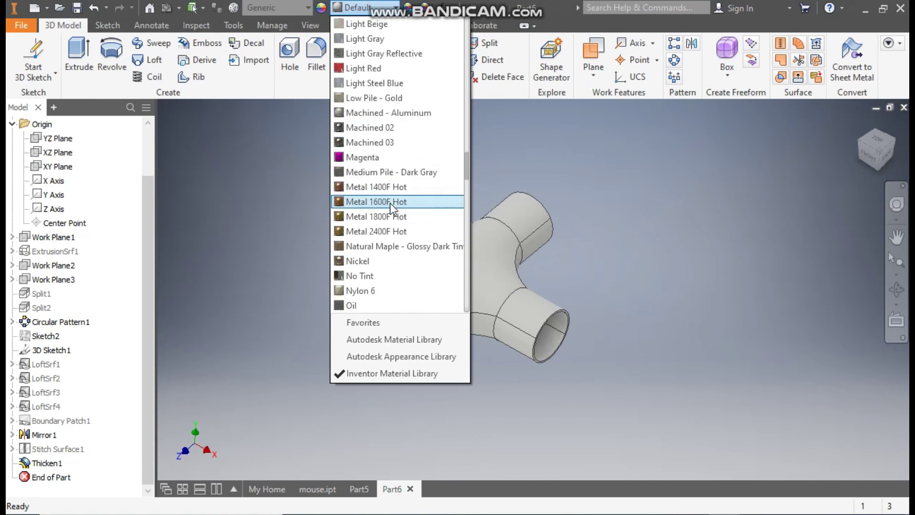
{"action": "scroll", "coordinate": [393, 222], "scroll_direction": "up", "scroll_amount": 1}
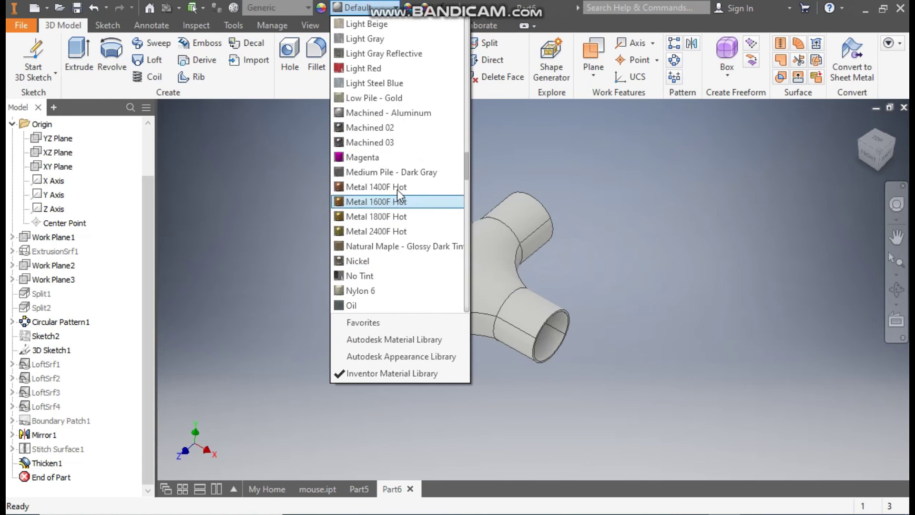
{"action": "left_click", "coordinate": [387, 114]}
{"action": "middle_click_drag", "start_coordinate": [411, 313], "coordinate": [428, 316]}
{"action": "scroll", "coordinate": [428, 316], "scroll_direction": "up", "scroll_amount": 3}
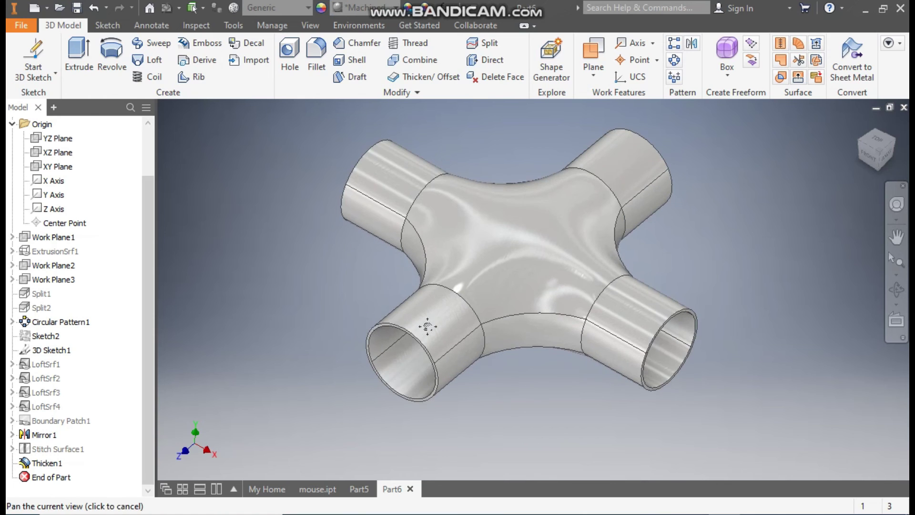